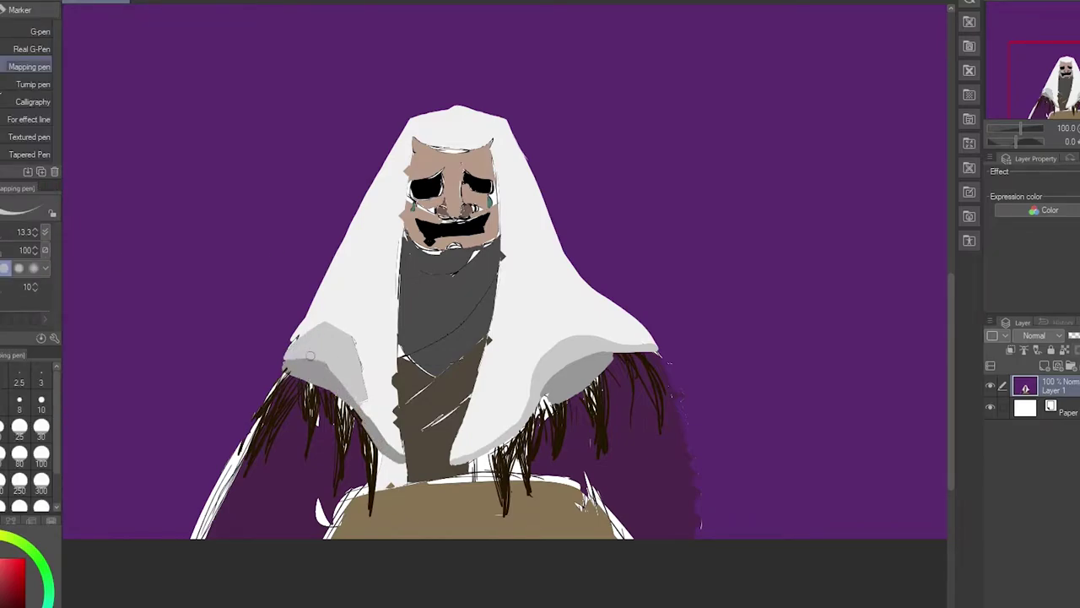
- Refine the lighter rim across the mask's forehead and up both horns with Mapping pen strokes
{"action": "scroll", "coordinate": [445, 164], "scroll_direction": "up", "scroll_amount": 4}
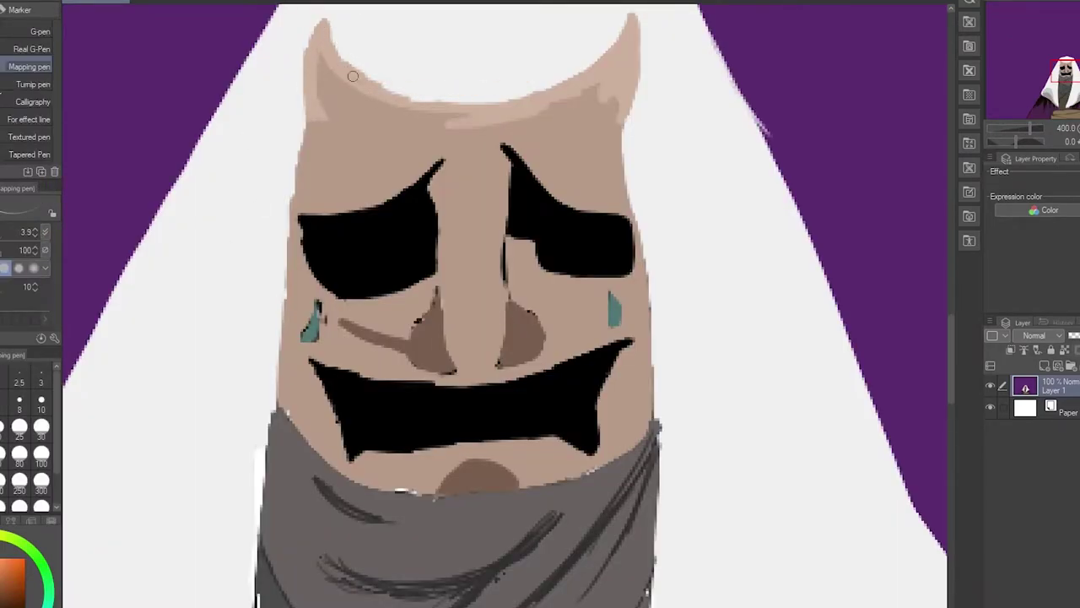
{"action": "left_click_drag", "start_coordinate": [359, 68], "coordinate": [387, 93]}
{"action": "key", "text": "ctrl+z"}
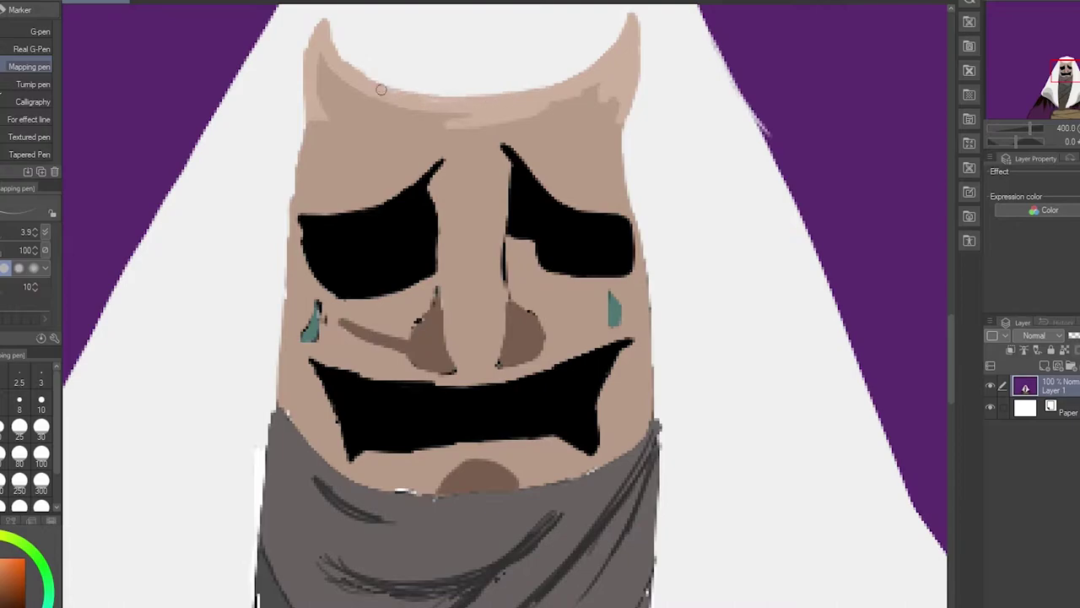
{"action": "mouse_move", "coordinate": [411, 122]}
{"action": "left_mouse_down"}
{"action": "mouse_move", "coordinate": [443, 113]}
{"action": "mouse_move", "coordinate": [333, 123]}
{"action": "mouse_move", "coordinate": [426, 131]}
{"action": "mouse_move", "coordinate": [483, 110]}
{"action": "mouse_move", "coordinate": [454, 146]}
{"action": "mouse_move", "coordinate": [623, 51]}
{"action": "mouse_move", "coordinate": [580, 105]}
{"action": "mouse_move", "coordinate": [607, 129]}
{"action": "left_mouse_up"}
{"action": "left_click_drag", "start_coordinate": [276, 125], "coordinate": [175, 218]}
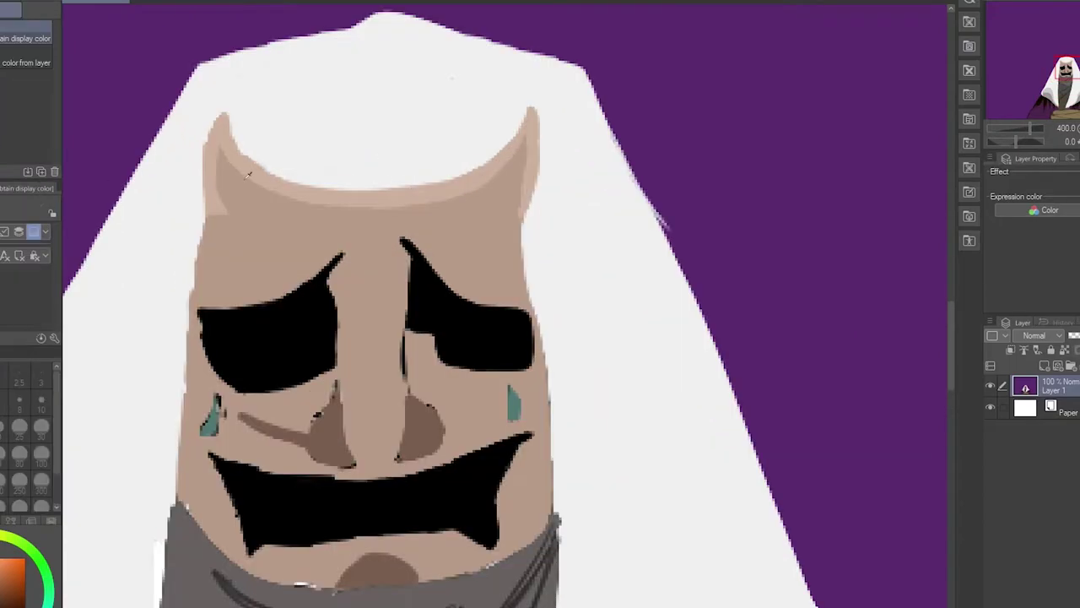
{"action": "scroll", "coordinate": [520, 196], "scroll_direction": "down", "scroll_amount": 3}
{"action": "scroll", "coordinate": [498, 244], "scroll_direction": "up", "scroll_amount": 3}
{"action": "mouse_move", "coordinate": [499, 213]}
{"action": "left_mouse_down"}
{"action": "mouse_move", "coordinate": [511, 284]}
{"action": "mouse_move", "coordinate": [535, 297]}
{"action": "left_mouse_up"}
{"action": "left_click_drag", "start_coordinate": [435, 258], "coordinate": [445, 346]}
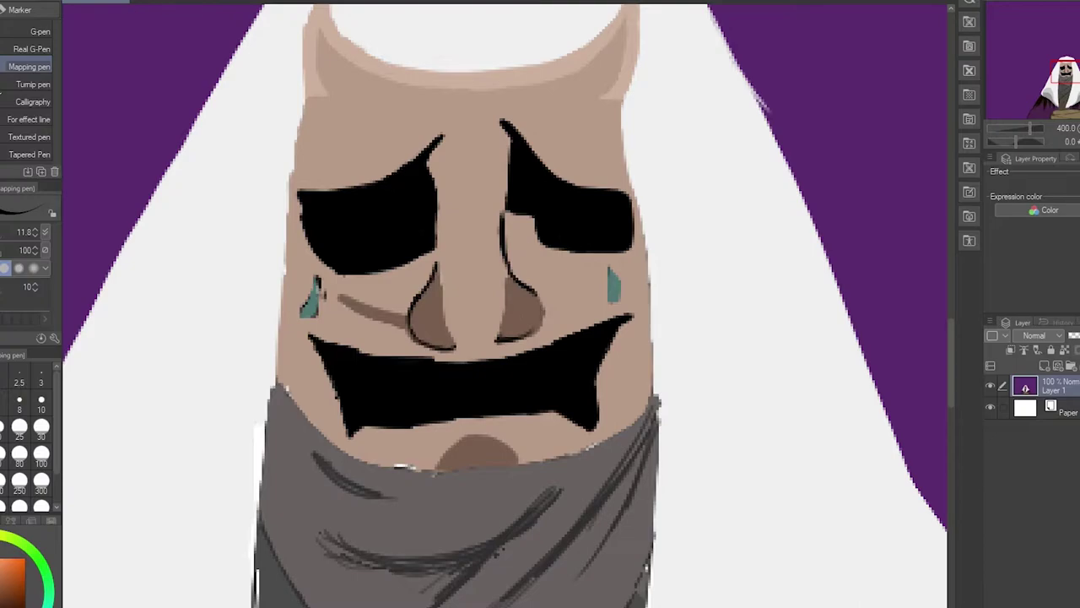
- Repaint the teal teardrops on both cheeks into clean drop shapes, reducing the brush size to 5.0 for the second one
{"action": "scroll", "coordinate": [312, 295], "scroll_direction": "up", "scroll_amount": 5}
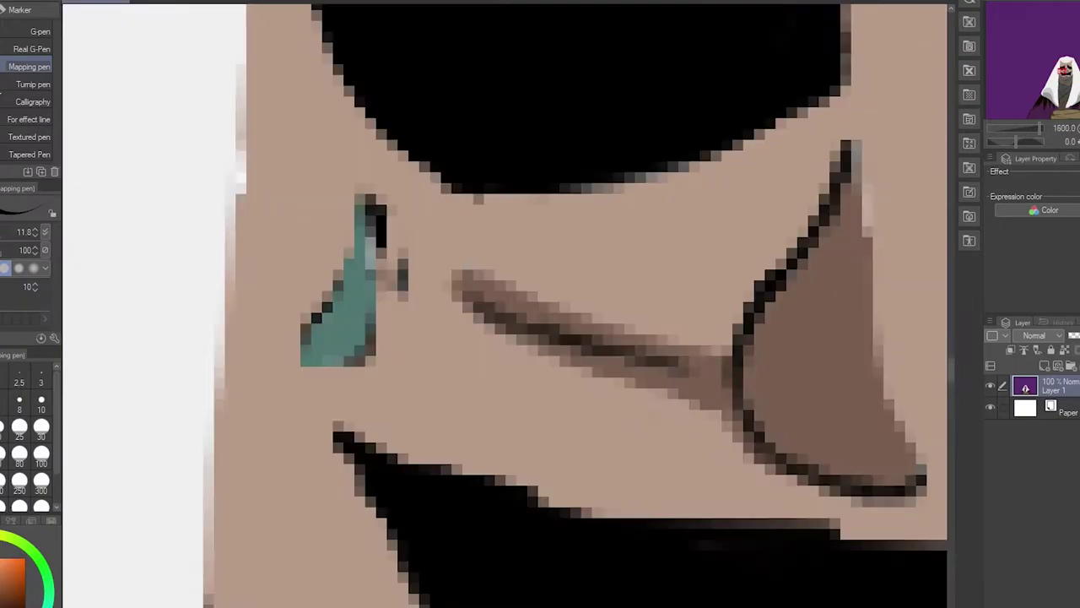
{"action": "left_click", "coordinate": [349, 253], "text": "alt"}
{"action": "left_click_drag", "start_coordinate": [362, 205], "coordinate": [325, 301]}
{"action": "scroll", "coordinate": [326, 301], "scroll_direction": "down", "scroll_amount": 3}
{"action": "scroll", "coordinate": [152, 97], "scroll_direction": "up", "scroll_amount": 3}
{"action": "scroll", "coordinate": [278, 177], "scroll_direction": "down", "scroll_amount": 3}
{"action": "scroll", "coordinate": [403, 261], "scroll_direction": "up", "scroll_amount": 3}
{"action": "key", "text": "bracketleft"}
{"action": "key", "text": "bracketleft"}
{"action": "key", "text": "bracketleft"}
{"action": "key", "text": "bracketleft"}
{"action": "key", "text": "bracketleft"}
{"action": "mouse_move", "coordinate": [492, 212]}
{"action": "left_mouse_down"}
{"action": "mouse_move", "coordinate": [547, 335]}
{"action": "mouse_move", "coordinate": [481, 243]}
{"action": "left_mouse_up"}
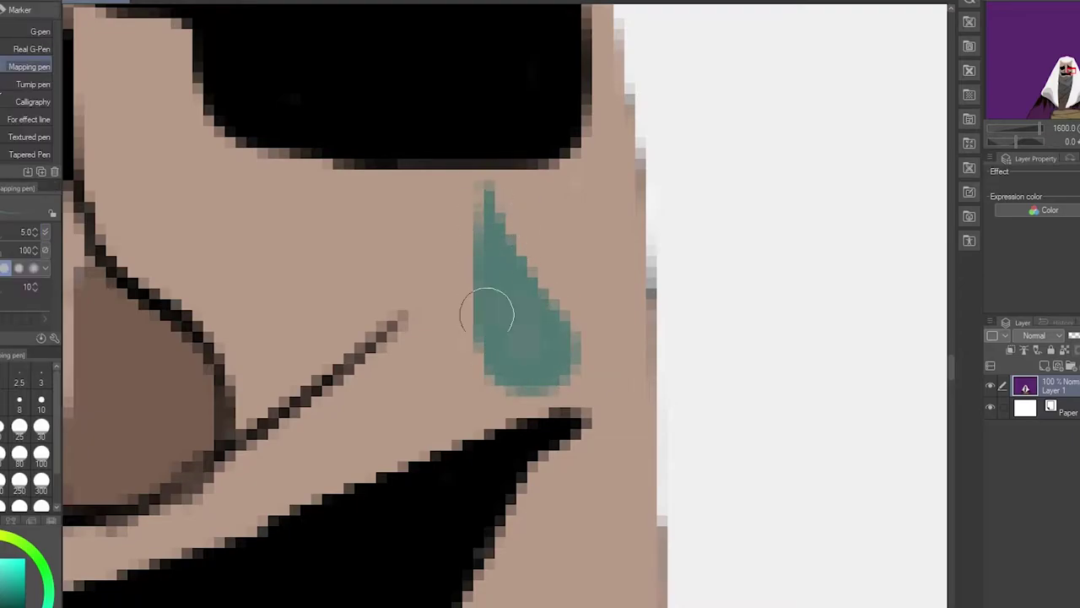
- Outline the brown chin spot with a dark arc and add small curved wrinkle lines inside it
{"action": "scroll", "coordinate": [482, 243], "scroll_direction": "down", "scroll_amount": 6}
{"action": "scroll", "coordinate": [482, 243], "scroll_direction": "up", "scroll_amount": 3}
{"action": "scroll", "coordinate": [481, 243], "scroll_direction": "up", "scroll_amount": 1}
{"action": "scroll", "coordinate": [415, 197], "scroll_direction": "up", "scroll_amount": 3}
{"action": "left_click_drag", "start_coordinate": [439, 472], "coordinate": [515, 456]}
{"action": "left_click_drag", "start_coordinate": [473, 485], "coordinate": [549, 473]}
{"action": "scroll", "coordinate": [481, 458], "scroll_direction": "down", "scroll_amount": 4}
{"action": "scroll", "coordinate": [411, 410], "scroll_direction": "up", "scroll_amount": 5}
{"action": "mouse_move", "coordinate": [363, 309]}
{"action": "left_mouse_down"}
{"action": "mouse_move", "coordinate": [391, 289]}
{"action": "mouse_move", "coordinate": [415, 309]}
{"action": "left_mouse_up"}
{"action": "scroll", "coordinate": [531, 305], "scroll_direction": "down", "scroll_amount": 3}
{"action": "scroll", "coordinate": [348, 264], "scroll_direction": "up", "scroll_amount": 4}
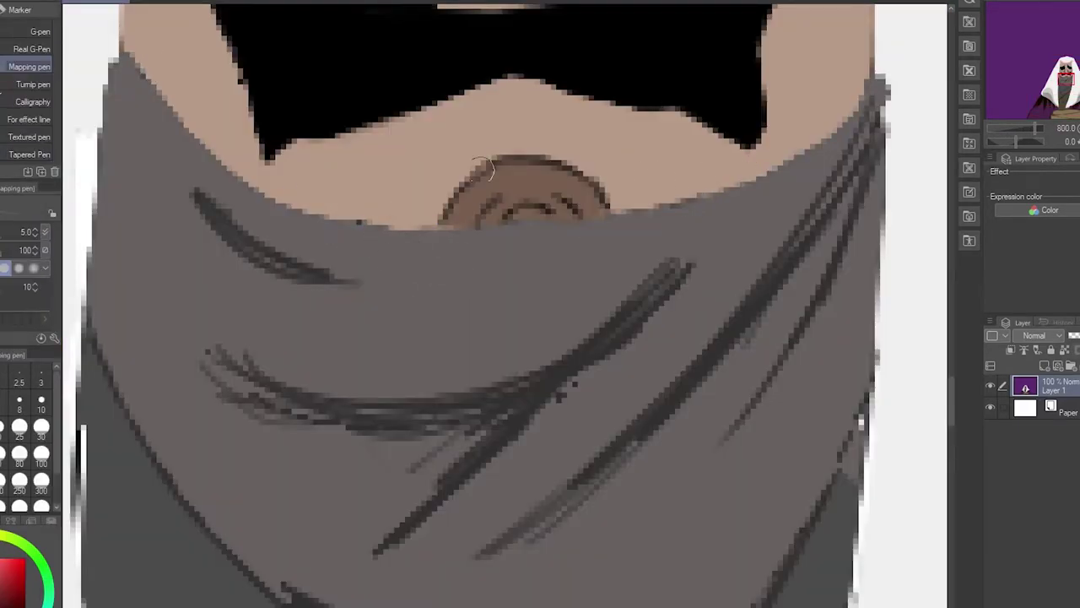
- Clean up the edge of the grey scarf where it meets the white hood on the viewer's right
{"action": "scroll", "coordinate": [557, 177], "scroll_direction": "down", "scroll_amount": 1}
{"action": "scroll", "coordinate": [475, 130], "scroll_direction": "up", "scroll_amount": 3}
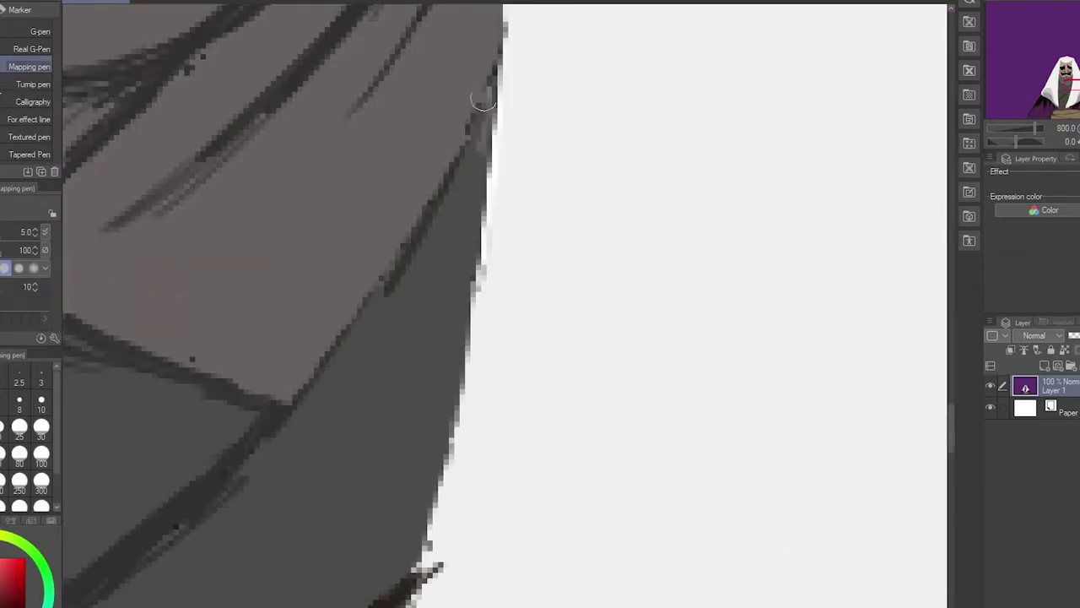
{"action": "left_click_drag", "start_coordinate": [475, 130], "coordinate": [456, 490]}
{"action": "scroll", "coordinate": [396, 369], "scroll_direction": "down", "scroll_amount": 5}
- Add thin white straight-line highlights along both inner edges of the hood, beside the face and scarf
{"action": "key", "text": "g"}
{"action": "scroll", "coordinate": [501, 441], "scroll_direction": "up", "scroll_amount": 1}
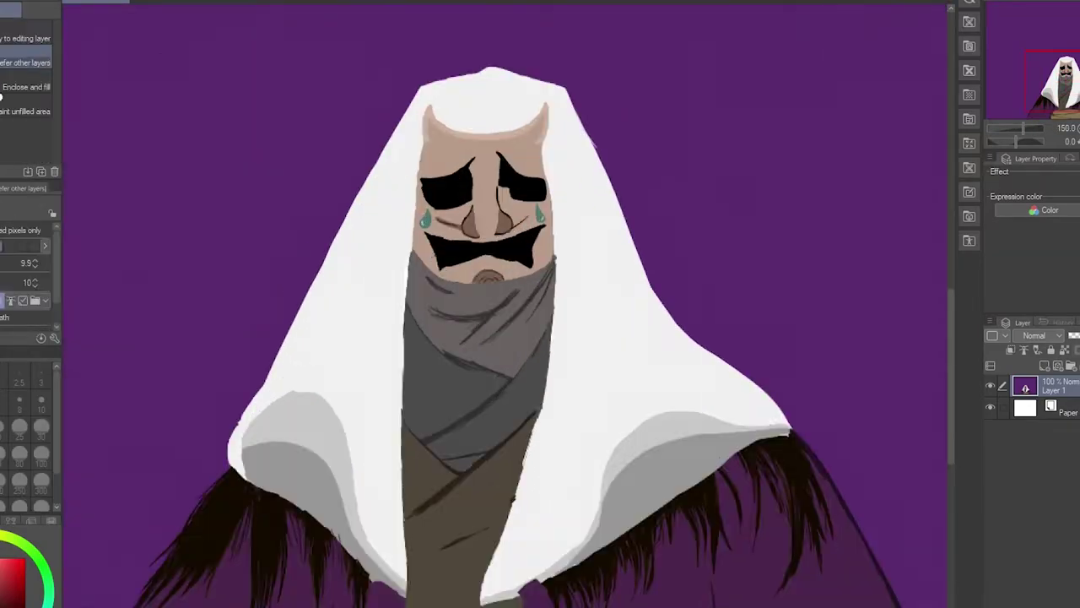
{"action": "key", "text": "g"}
{"action": "key", "text": "u"}
{"action": "key", "text": "u"}
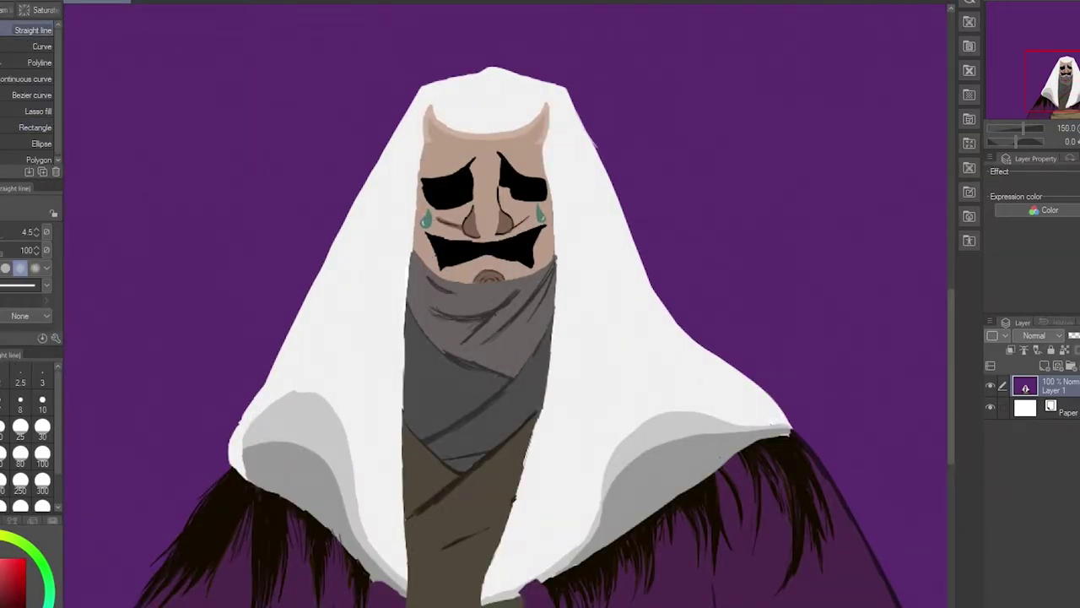
{"action": "left_click_drag", "start_coordinate": [426, 145], "coordinate": [372, 502]}
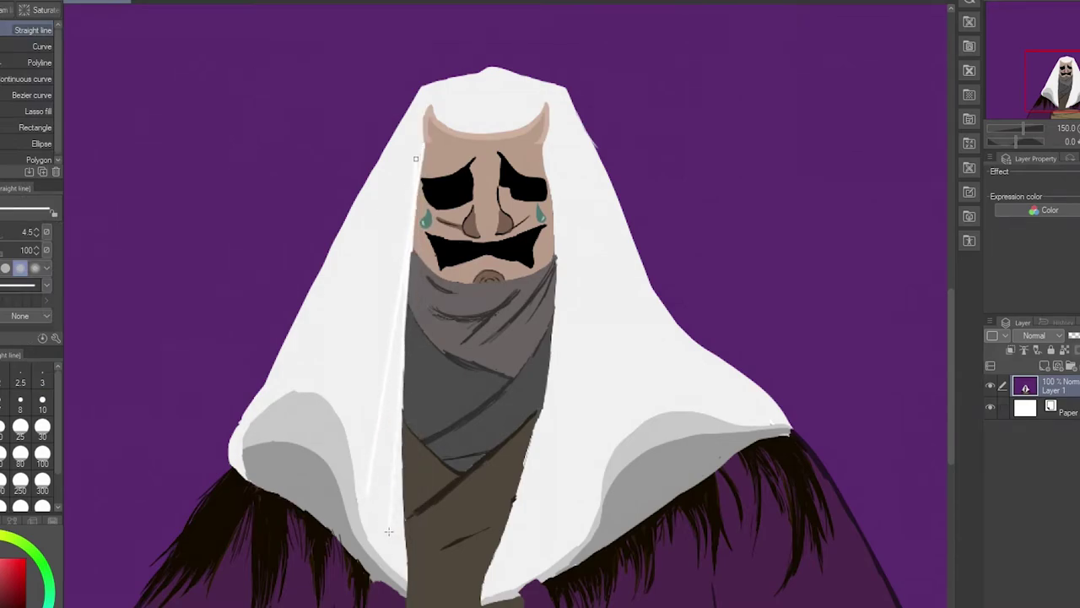
{"action": "left_click_drag", "start_coordinate": [400, 388], "coordinate": [402, 522]}
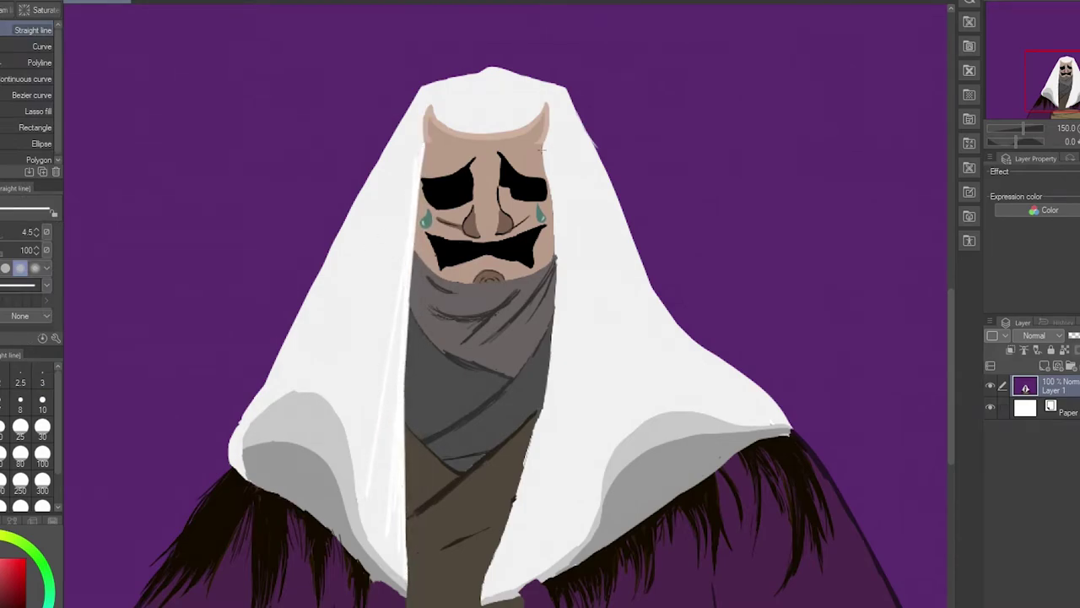
{"action": "left_click_drag", "start_coordinate": [560, 326], "coordinate": [557, 426]}
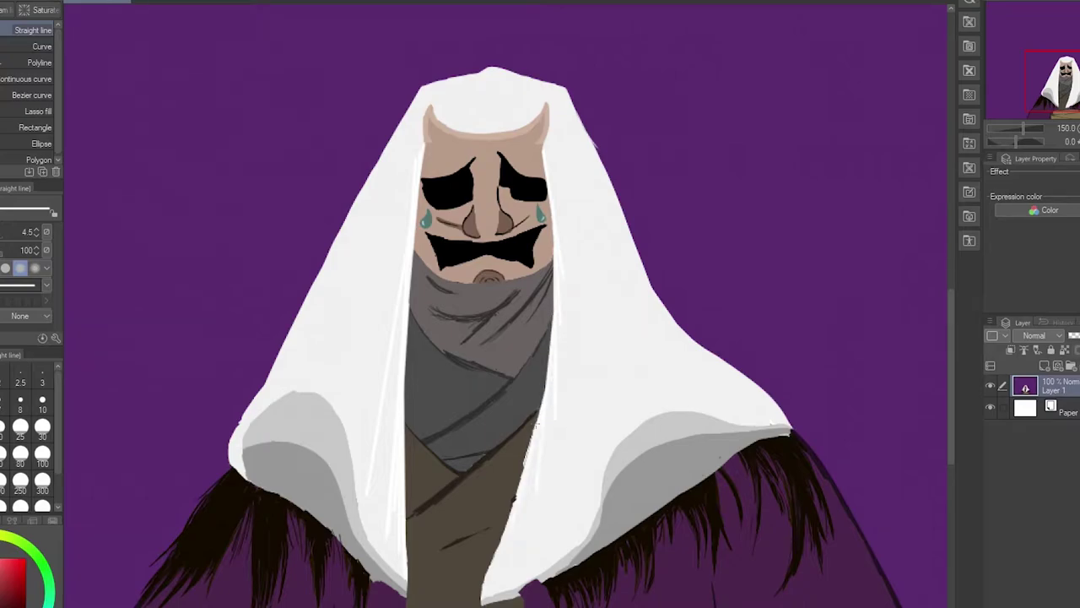
{"action": "key", "text": "ctrl+minus"}
{"action": "key", "text": "p"}
{"action": "left_click_drag", "start_coordinate": [371, 446], "coordinate": [365, 325]}
{"action": "key", "text": "ctrl+z"}
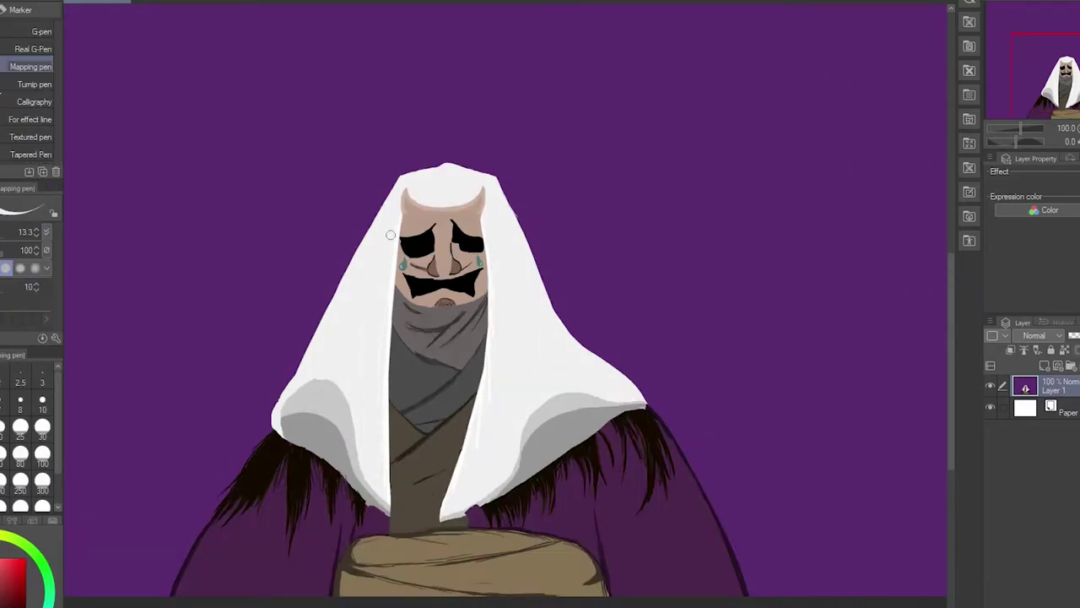
- Trace a thin grey shadow line along the hood's outer edge on the viewer's left with a size 4.0 Mapping pen
{"action": "scroll", "coordinate": [491, 354], "scroll_direction": "up", "scroll_amount": 3}
{"action": "key", "text": "h"}
{"action": "scroll", "coordinate": [629, 248], "scroll_direction": "down", "scroll_amount": 3}
{"action": "left_click_drag", "start_coordinate": [629, 248], "coordinate": [632, 243]}
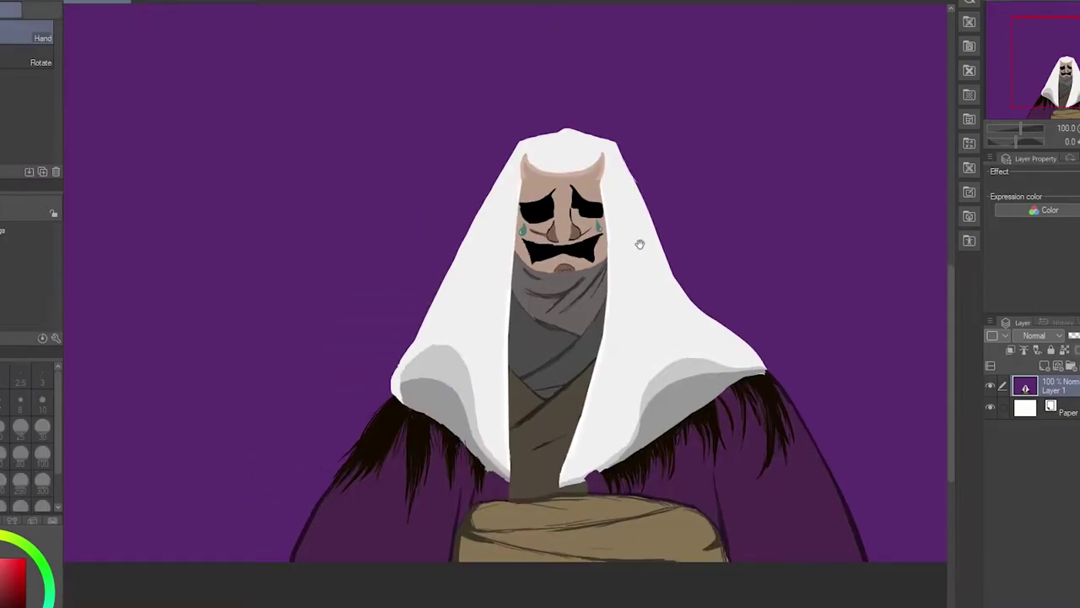
{"action": "key", "text": "p"}
{"action": "scroll", "coordinate": [405, 413], "scroll_direction": "up", "scroll_amount": 5}
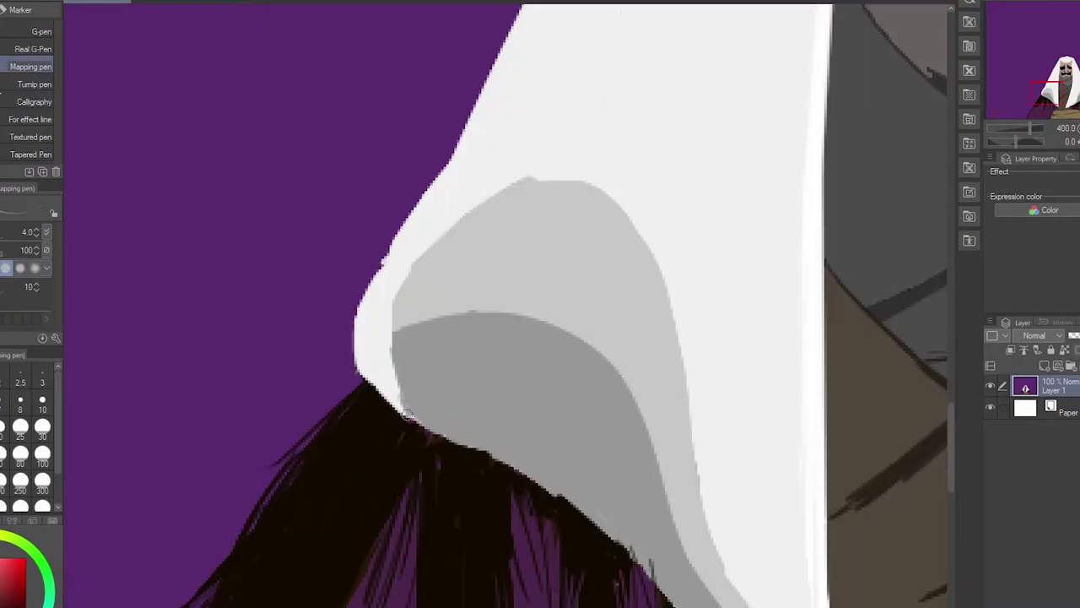
{"action": "left_click_drag", "start_coordinate": [400, 224], "coordinate": [373, 317]}
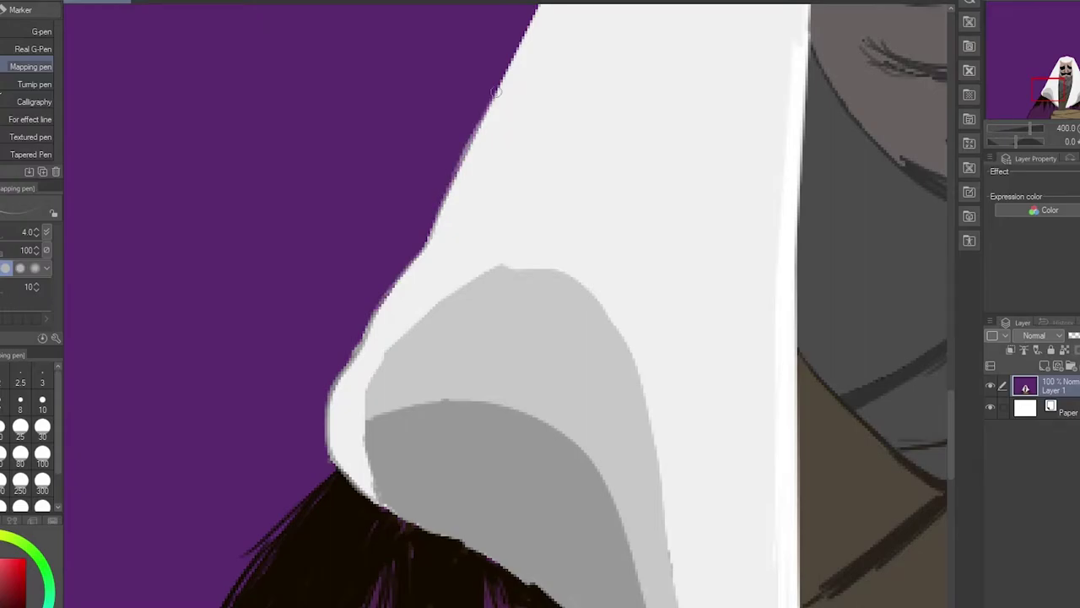
{"action": "scroll", "coordinate": [491, 99], "scroll_direction": "down", "scroll_amount": 5}
{"action": "scroll", "coordinate": [492, 100], "scroll_direction": "up", "scroll_amount": 5}
{"action": "scroll", "coordinate": [493, 95], "scroll_direction": "down", "scroll_amount": 5}
{"action": "scroll", "coordinate": [494, 88], "scroll_direction": "up", "scroll_amount": 7}
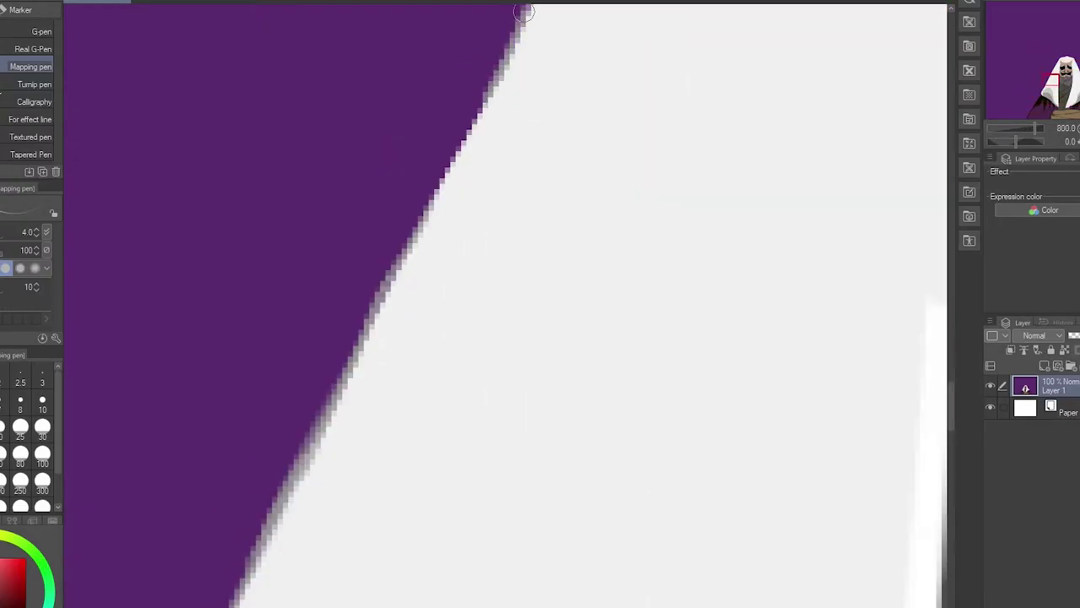
{"action": "scroll", "coordinate": [493, 88], "scroll_direction": "down", "scroll_amount": 3}
{"action": "scroll", "coordinate": [205, 95], "scroll_direction": "up", "scroll_amount": 3}
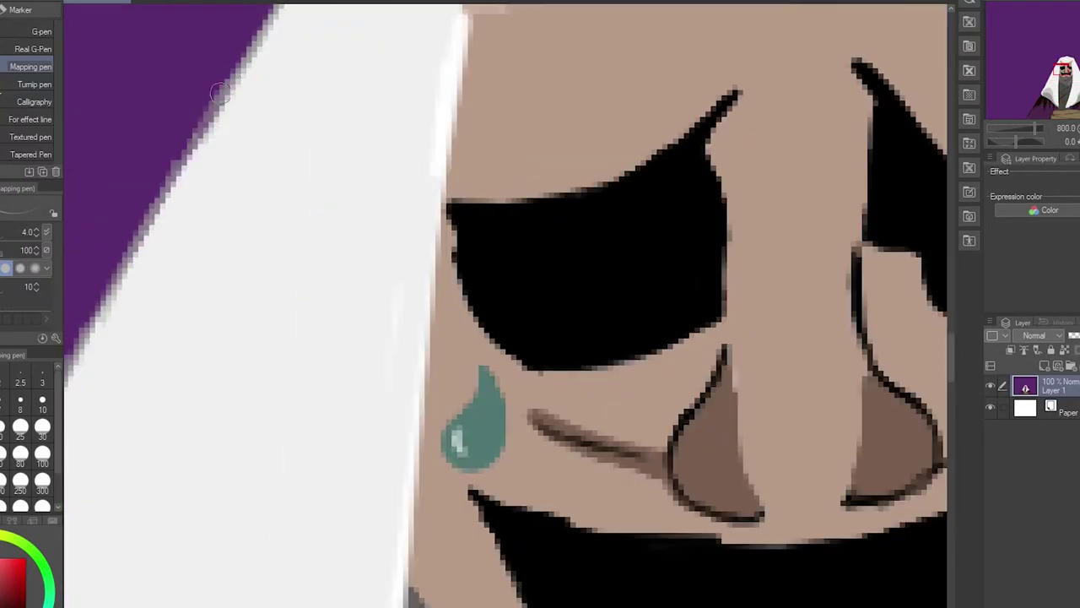
- Continue the thin grey edge line over the hood's crown and down its outer edge on the viewer's right
{"action": "scroll", "coordinate": [379, 172], "scroll_direction": "down", "scroll_amount": 3}
{"action": "left_click_drag", "start_coordinate": [393, 139], "coordinate": [544, 100]}
{"action": "left_click_drag", "start_coordinate": [764, 142], "coordinate": [878, 375]}
{"action": "scroll", "coordinate": [420, 449], "scroll_direction": "down", "scroll_amount": 4}
{"action": "scroll", "coordinate": [549, 514], "scroll_direction": "up", "scroll_amount": 4}
{"action": "key", "text": "p"}
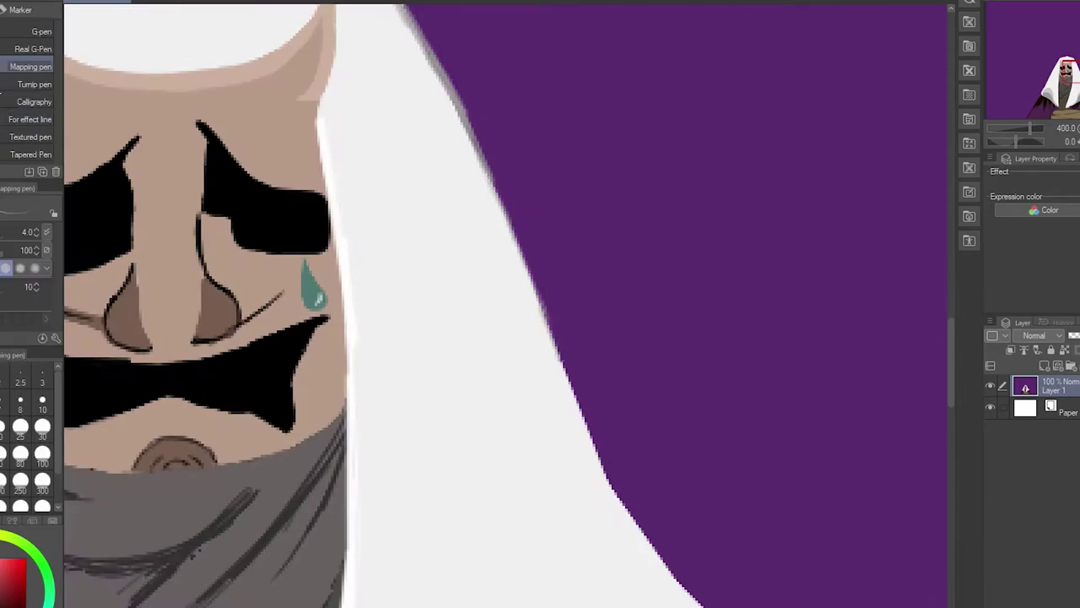
{"action": "scroll", "coordinate": [696, 598], "scroll_direction": "down", "scroll_amount": 2}
{"action": "mouse_move", "coordinate": [398, 444]}
{"action": "left_mouse_down"}
{"action": "mouse_move", "coordinate": [513, 518]}
{"action": "mouse_move", "coordinate": [611, 606]}
{"action": "left_mouse_up"}
- Tidy the hood's pointed shoulder tip and the grey underside of its fold on the viewer's right
{"action": "scroll", "coordinate": [611, 606], "scroll_direction": "down", "scroll_amount": 2}
{"action": "scroll", "coordinate": [395, 487], "scroll_direction": "up", "scroll_amount": 6}
{"action": "left_click_drag", "start_coordinate": [395, 487], "coordinate": [343, 478]}
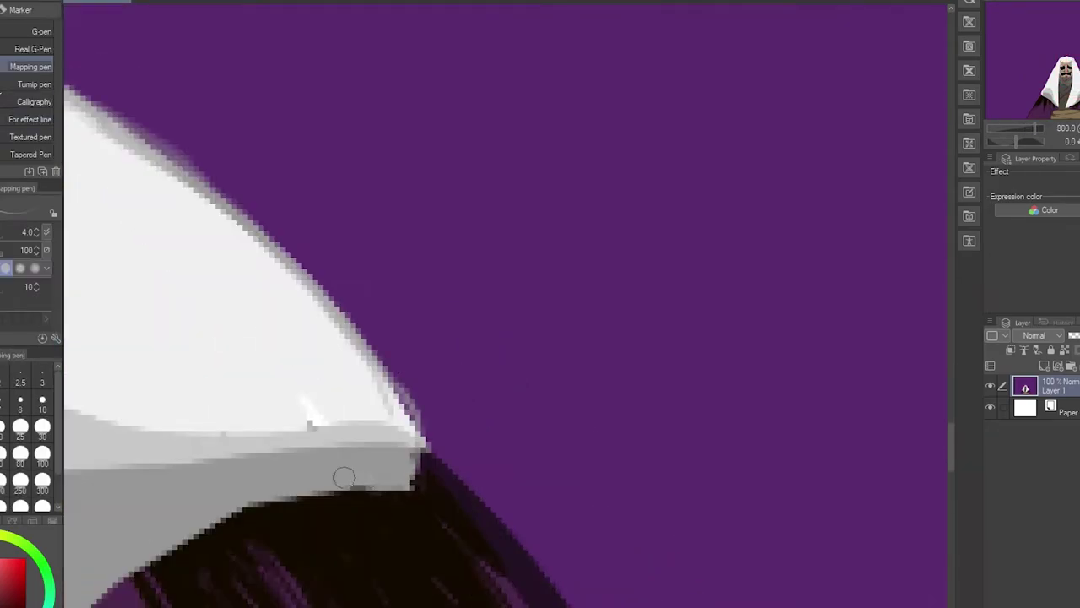
{"action": "scroll", "coordinate": [344, 478], "scroll_direction": "down", "scroll_amount": 2}
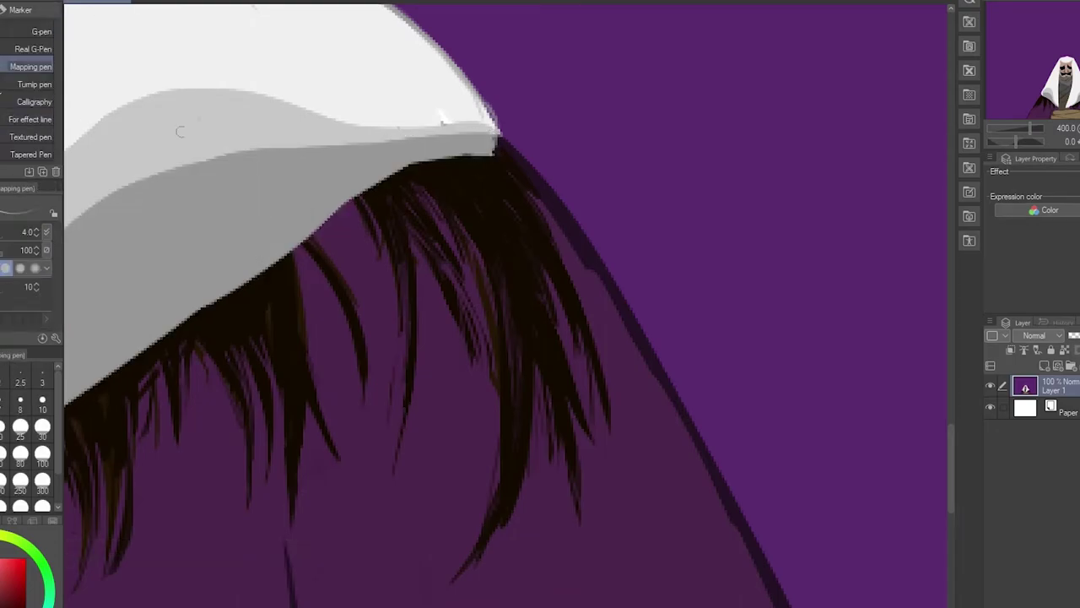
- Smooth the contours of the black mouth into a clean curved upper edge and sharp corners
{"action": "scroll", "coordinate": [441, 124], "scroll_direction": "down", "scroll_amount": 5}
{"action": "scroll", "coordinate": [501, 357], "scroll_direction": "up", "scroll_amount": 8}
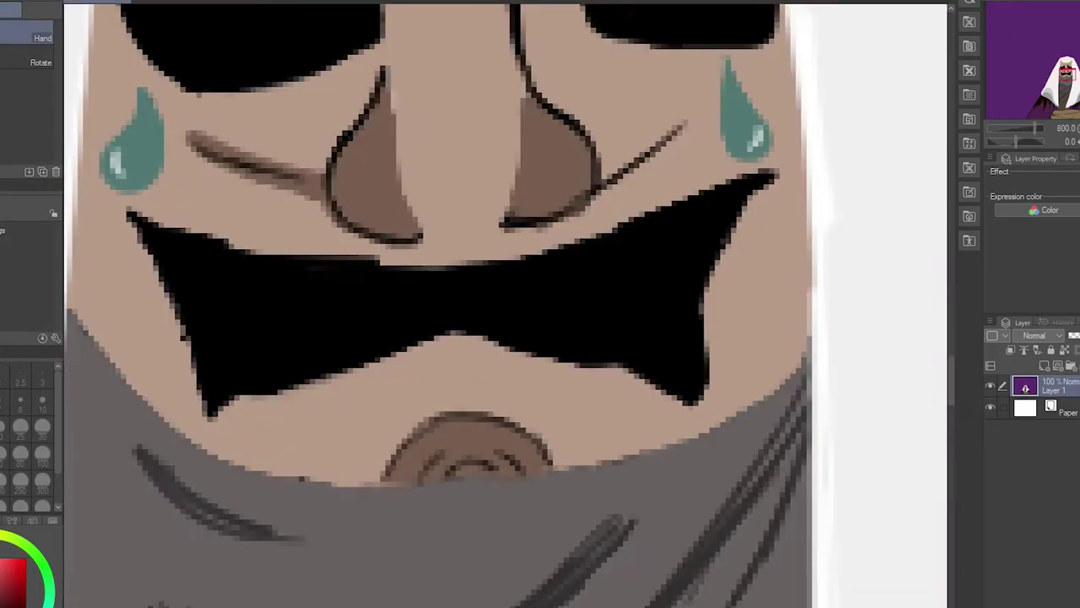
{"action": "mouse_move", "coordinate": [273, 262]}
{"action": "left_mouse_down"}
{"action": "mouse_move", "coordinate": [463, 267]}
{"action": "mouse_move", "coordinate": [510, 256]}
{"action": "mouse_move", "coordinate": [682, 329]}
{"action": "left_mouse_up"}
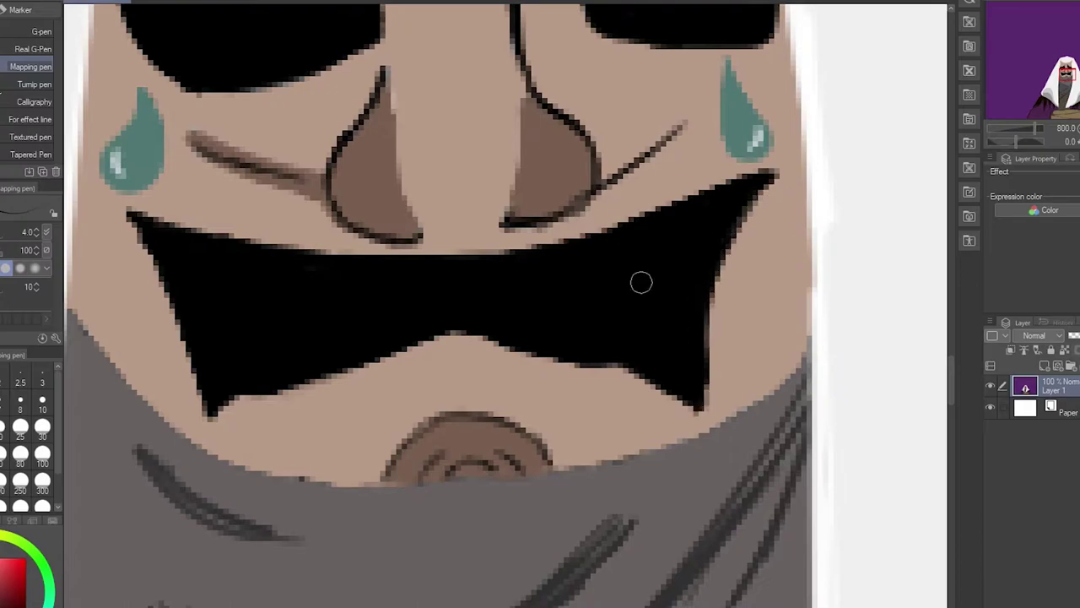
{"action": "scroll", "coordinate": [616, 364], "scroll_direction": "down", "scroll_amount": 6}
{"action": "scroll", "coordinate": [407, 114], "scroll_direction": "up", "scroll_amount": 6}
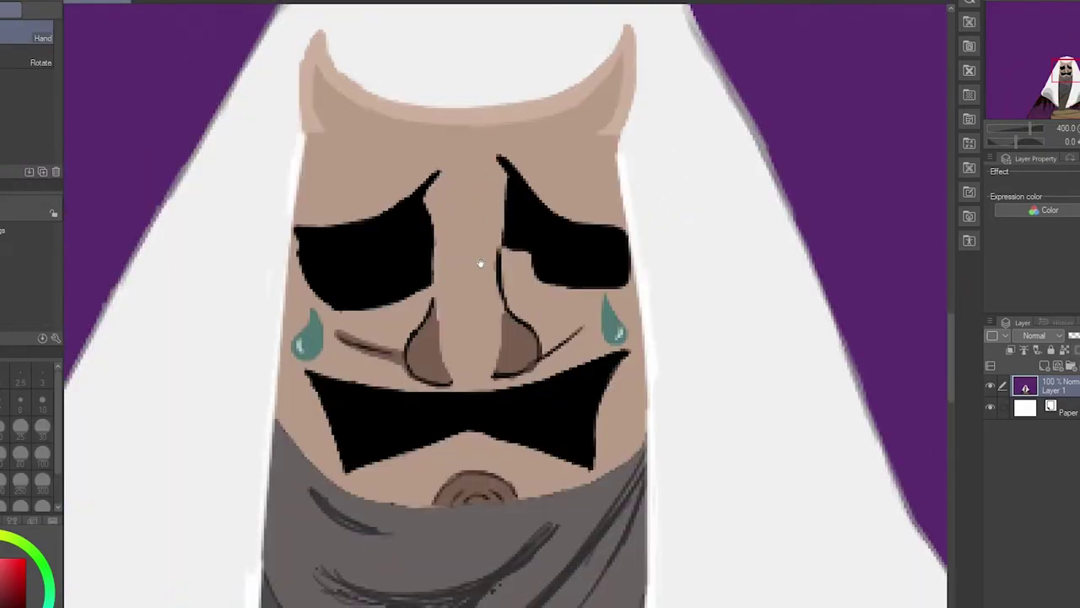
- Clean up the black eye shapes and the thin line joining the eye to the nose
{"action": "left_click_drag", "start_coordinate": [547, 253], "coordinate": [355, 190]}
{"action": "scroll", "coordinate": [411, 234], "scroll_direction": "down", "scroll_amount": 5}
{"action": "scroll", "coordinate": [429, 126], "scroll_direction": "up", "scroll_amount": 5}
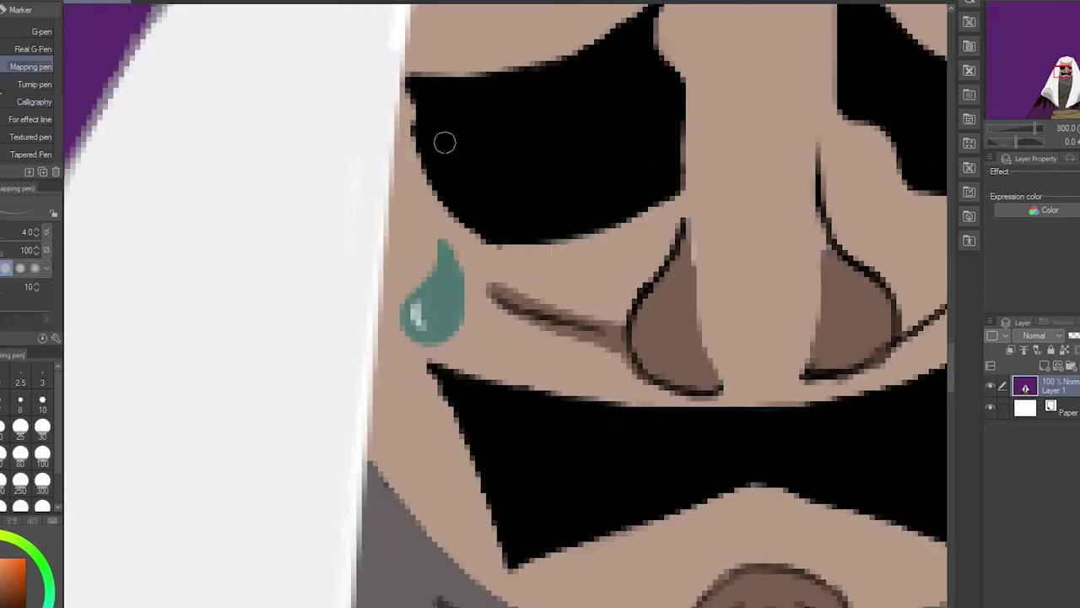
- Thin and taper the dark fold lines on the upper, lighter grey scarf wrap
{"action": "scroll", "coordinate": [362, 240], "scroll_direction": "down", "scroll_amount": 2}
{"action": "mouse_move", "coordinate": [237, 179]}
{"action": "left_mouse_down"}
{"action": "mouse_move", "coordinate": [501, 255]}
{"action": "mouse_move", "coordinate": [437, 248]}
{"action": "mouse_move", "coordinate": [583, 202]}
{"action": "mouse_move", "coordinate": [470, 329]}
{"action": "mouse_move", "coordinate": [691, 119]}
{"action": "left_mouse_up"}
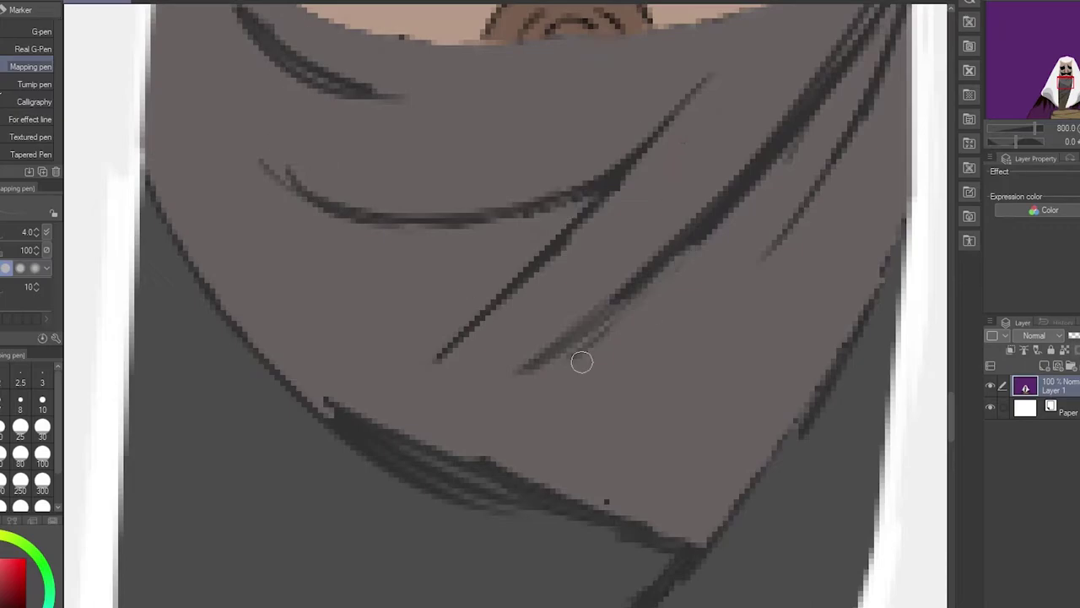
{"action": "left_click_drag", "start_coordinate": [668, 268], "coordinate": [523, 370]}
{"action": "scroll", "coordinate": [667, 269], "scroll_direction": "down", "scroll_amount": 4}
{"action": "scroll", "coordinate": [717, 113], "scroll_direction": "up", "scroll_amount": 4}
{"action": "mouse_move", "coordinate": [222, 201]}
{"action": "left_mouse_down"}
{"action": "mouse_move", "coordinate": [98, 135]}
{"action": "mouse_move", "coordinate": [160, 169]}
{"action": "left_mouse_up"}
{"action": "mouse_move", "coordinate": [178, 280]}
{"action": "left_mouse_down"}
{"action": "mouse_move", "coordinate": [447, 267]}
{"action": "mouse_move", "coordinate": [338, 304]}
{"action": "left_mouse_up"}
{"action": "scroll", "coordinate": [338, 304], "scroll_direction": "down", "scroll_amount": 4}
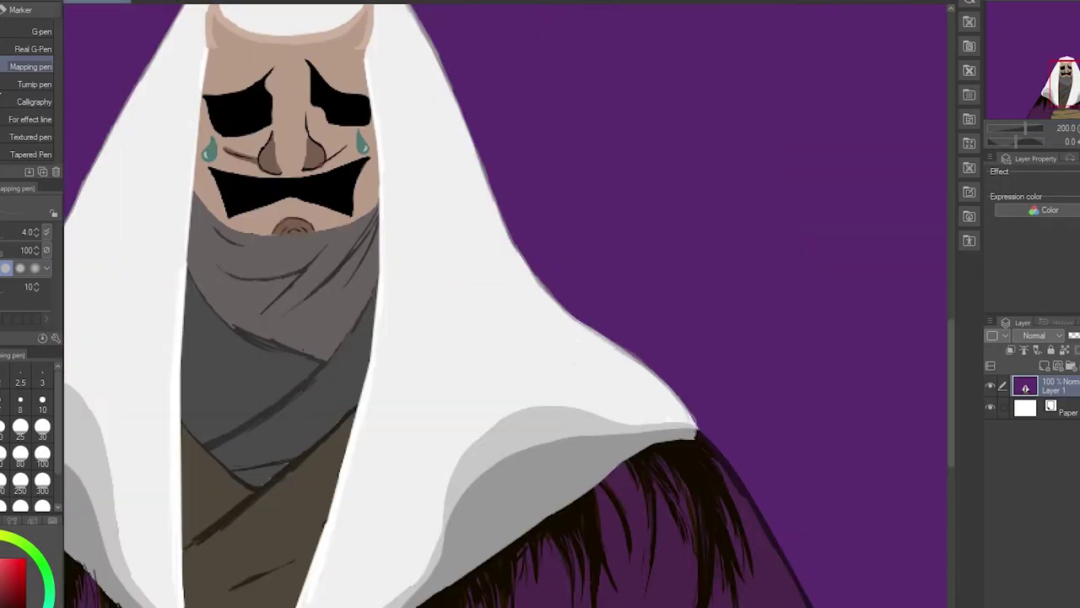
- Reduce the lower outline of the lighter scarf wrap to a single thin curved line
{"action": "scroll", "coordinate": [253, 169], "scroll_direction": "up", "scroll_amount": 4}
{"action": "mouse_move", "coordinate": [118, 102]}
{"action": "left_mouse_down"}
{"action": "mouse_move", "coordinate": [472, 228]}
{"action": "mouse_move", "coordinate": [143, 122]}
{"action": "left_mouse_up"}
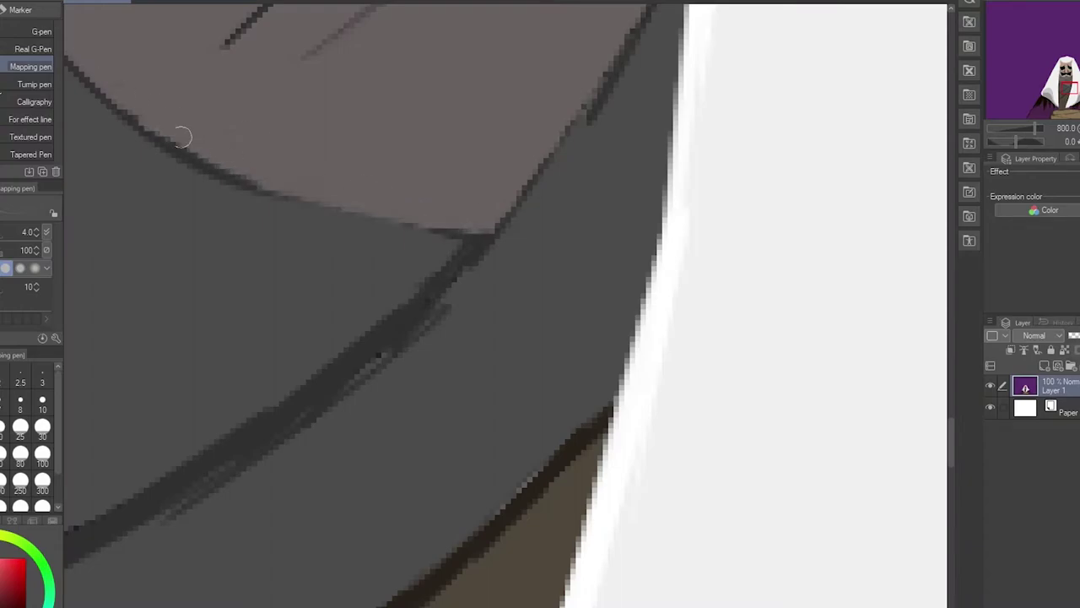
{"action": "scroll", "coordinate": [455, 38], "scroll_direction": "down", "scroll_amount": 2}
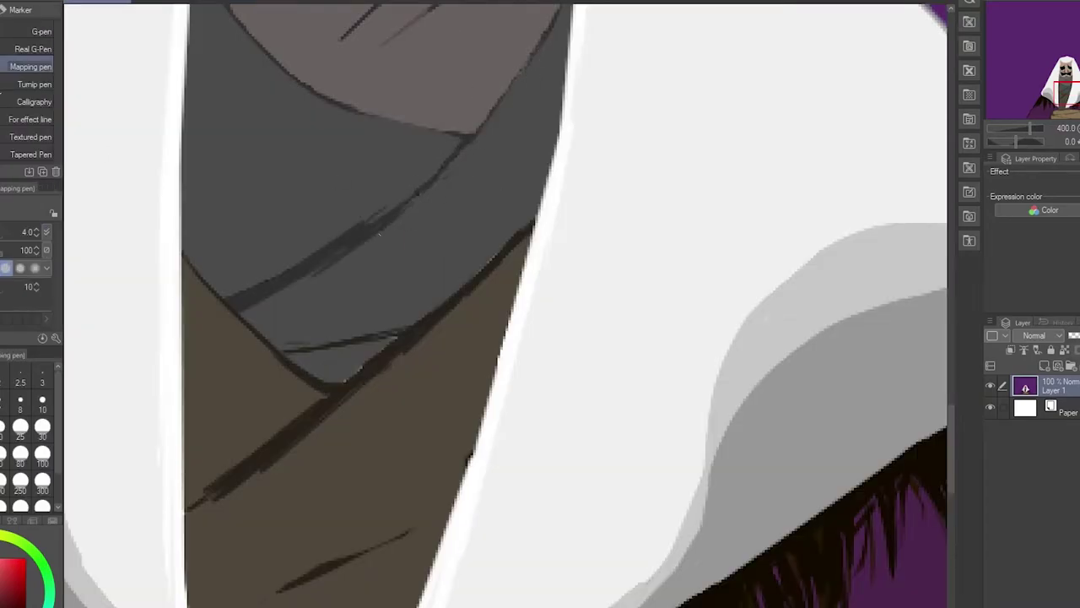
- Clean up the diagonal fold on the dark grey scarf wrap and smooth the outline around its lower point
{"action": "scroll", "coordinate": [530, 216], "scroll_direction": "down", "scroll_amount": 3}
{"action": "scroll", "coordinate": [289, 270], "scroll_direction": "up", "scroll_amount": 4}
{"action": "mouse_move", "coordinate": [397, 306]}
{"action": "left_mouse_down"}
{"action": "mouse_move", "coordinate": [369, 249]}
{"action": "mouse_move", "coordinate": [255, 296]}
{"action": "mouse_move", "coordinate": [440, 262]}
{"action": "left_mouse_up"}
{"action": "scroll", "coordinate": [440, 263], "scroll_direction": "down", "scroll_amount": 2}
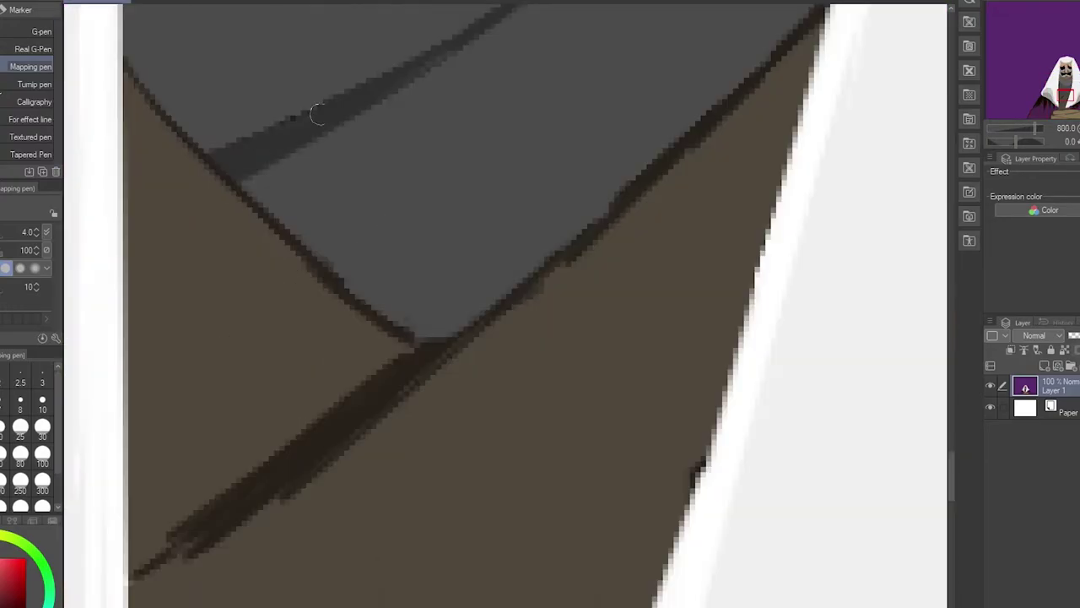
- Taper the dark diagonal fold lines on the brown garment and tidy its edge against the hood
{"action": "scroll", "coordinate": [229, 140], "scroll_direction": "down", "scroll_amount": 3}
{"action": "scroll", "coordinate": [239, 194], "scroll_direction": "up", "scroll_amount": 3}
{"action": "left_click_drag", "start_coordinate": [169, 244], "coordinate": [240, 194]}
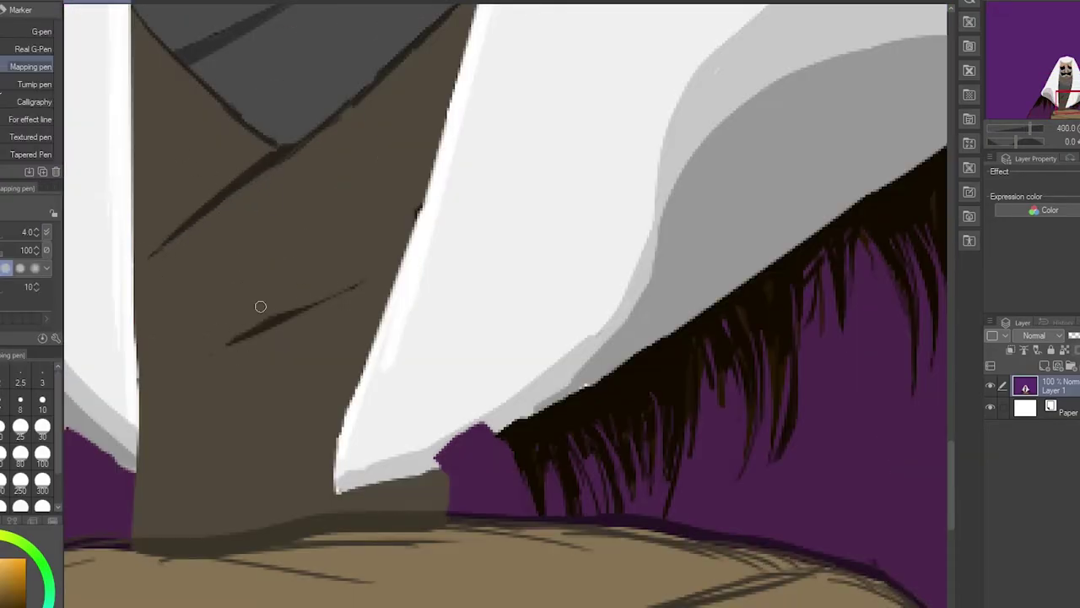
{"action": "scroll", "coordinate": [216, 369], "scroll_direction": "down", "scroll_amount": 3}
{"action": "scroll", "coordinate": [337, 140], "scroll_direction": "up", "scroll_amount": 4}
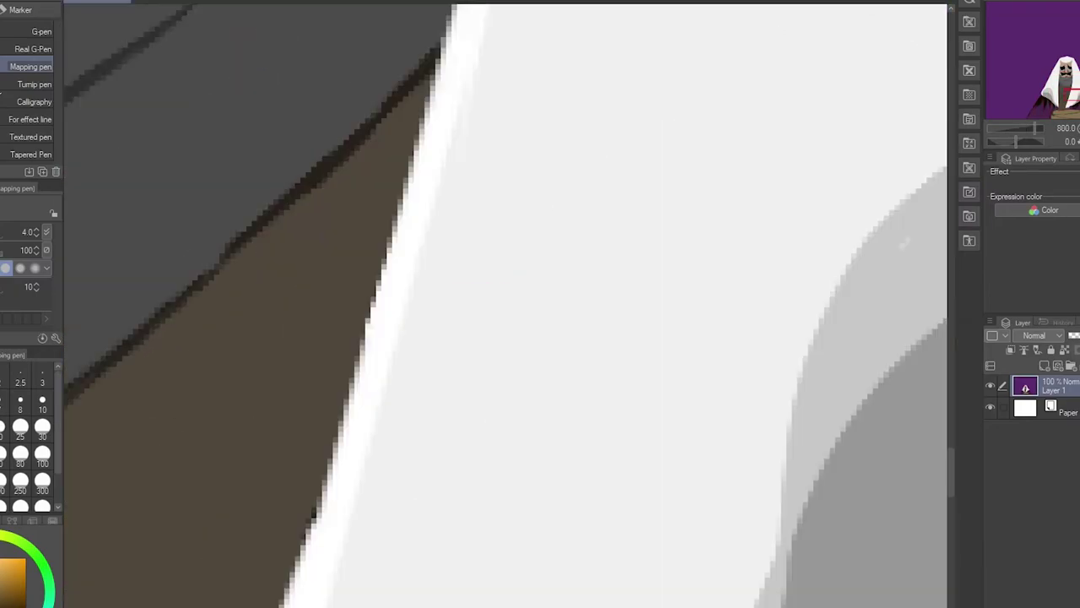
{"action": "scroll", "coordinate": [404, 73], "scroll_direction": "down", "scroll_amount": 4}
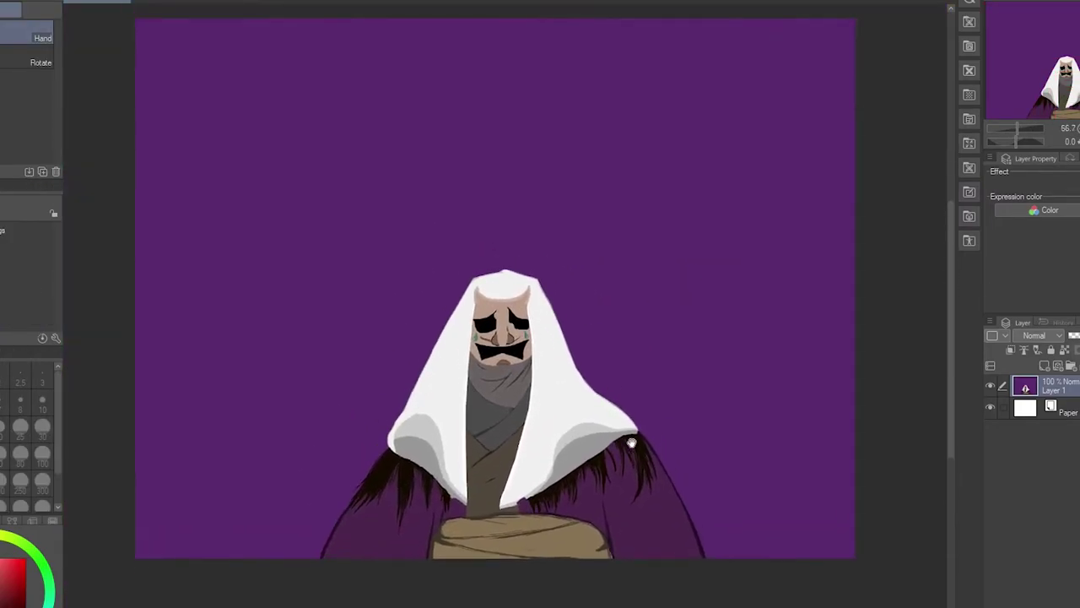
- Paint over the light grey band at the hood's lower-left corner with the hood's white, leaving a clean dark grey underside
{"action": "scroll", "coordinate": [630, 448], "scroll_direction": "up", "scroll_amount": 2}
{"action": "key", "text": "i"}
{"action": "key", "text": "p"}
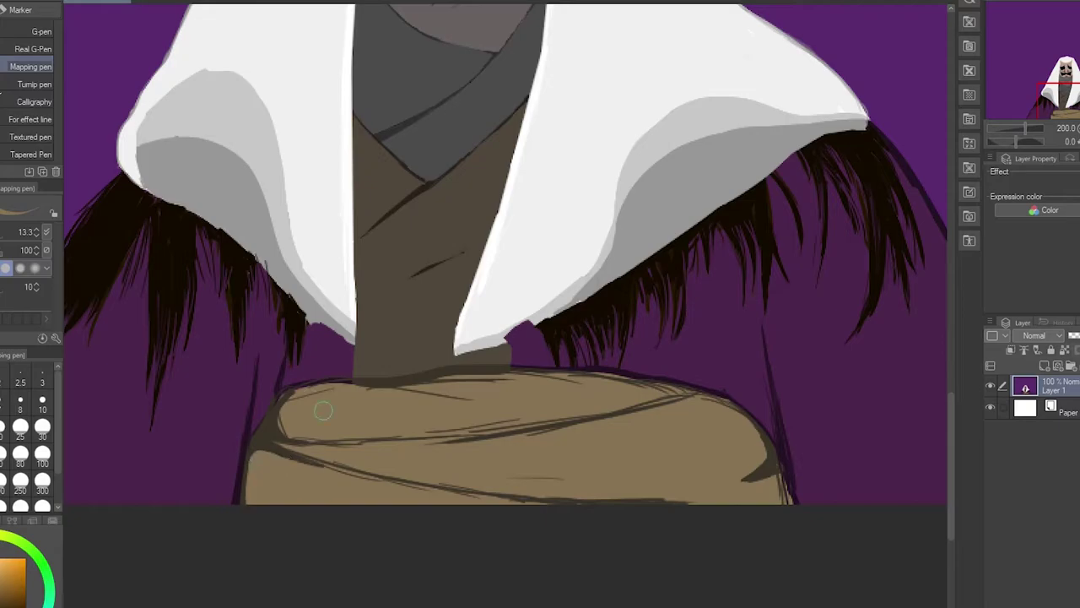
{"action": "scroll", "coordinate": [638, 430], "scroll_direction": "down", "scroll_amount": 2}
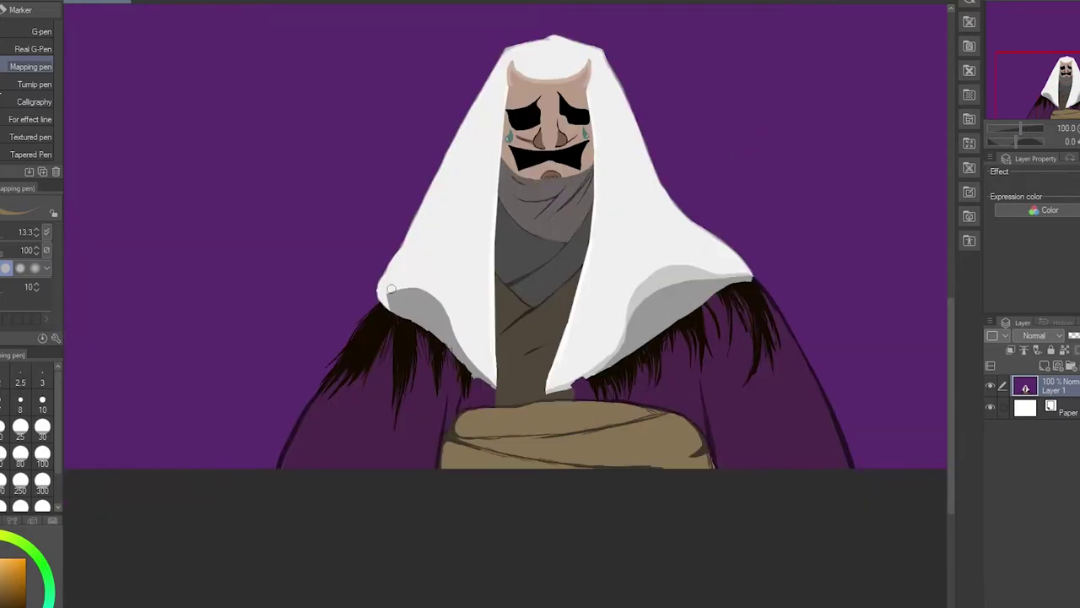
{"action": "left_click", "coordinate": [391, 287], "text": "alt"}
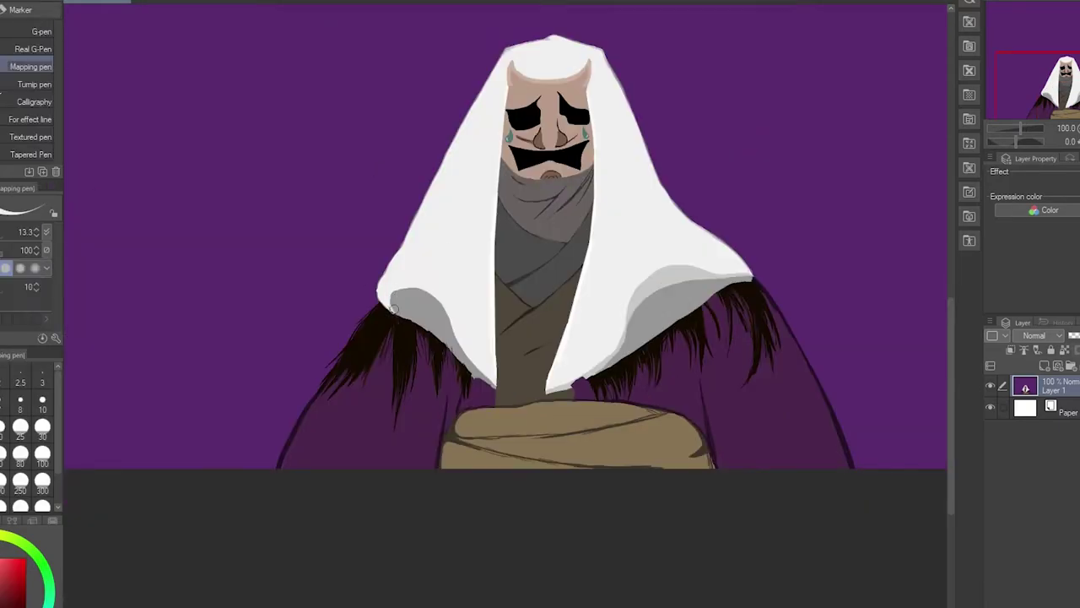
{"action": "scroll", "coordinate": [399, 304], "scroll_direction": "up", "scroll_amount": 2}
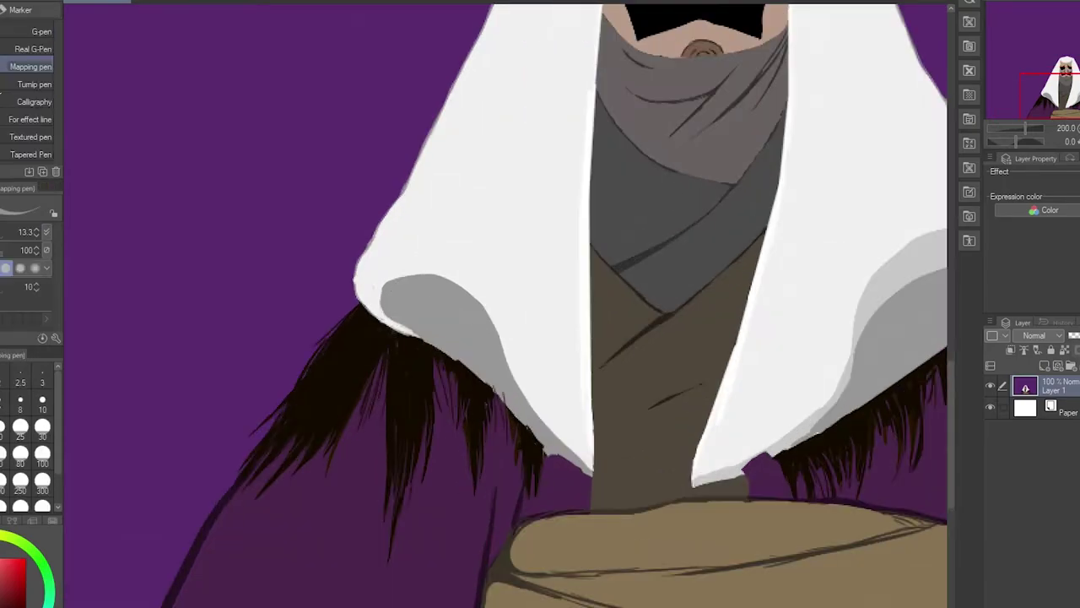
{"action": "scroll", "coordinate": [313, 290], "scroll_direction": "up", "scroll_amount": 1}
{"action": "scroll", "coordinate": [313, 289], "scroll_direction": "down", "scroll_amount": 4}
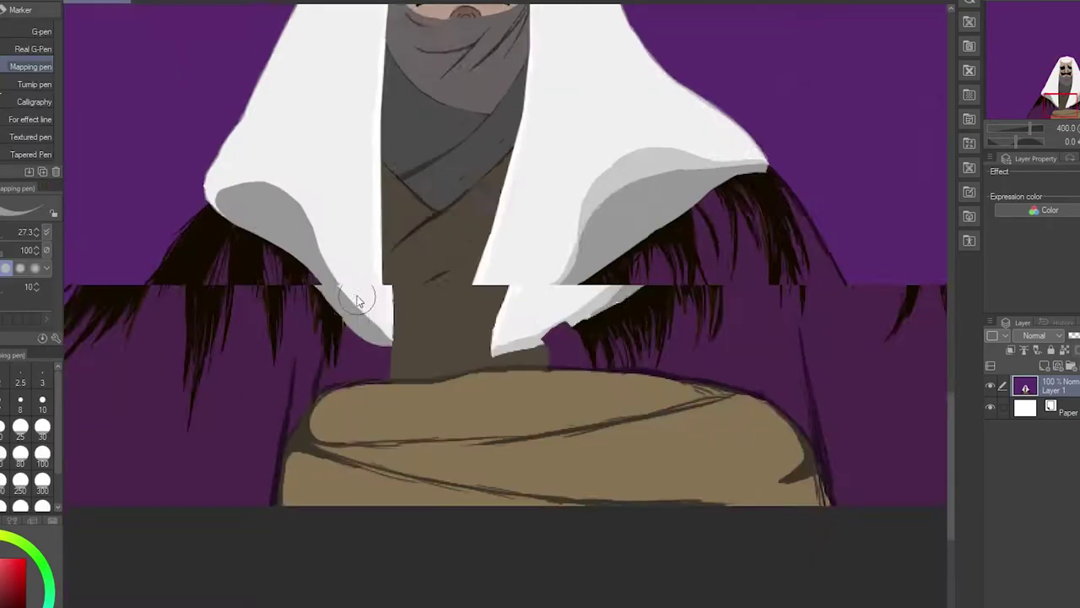
- Paint out the light grey band on the hood's right flap and extend its dark grey underside smoothly to both tips
{"action": "scroll", "coordinate": [460, 222], "scroll_direction": "up", "scroll_amount": 4}
{"action": "mouse_move", "coordinate": [366, 174]}
{"action": "left_mouse_down"}
{"action": "mouse_move", "coordinate": [330, 321]}
{"action": "mouse_move", "coordinate": [234, 391]}
{"action": "left_mouse_up"}
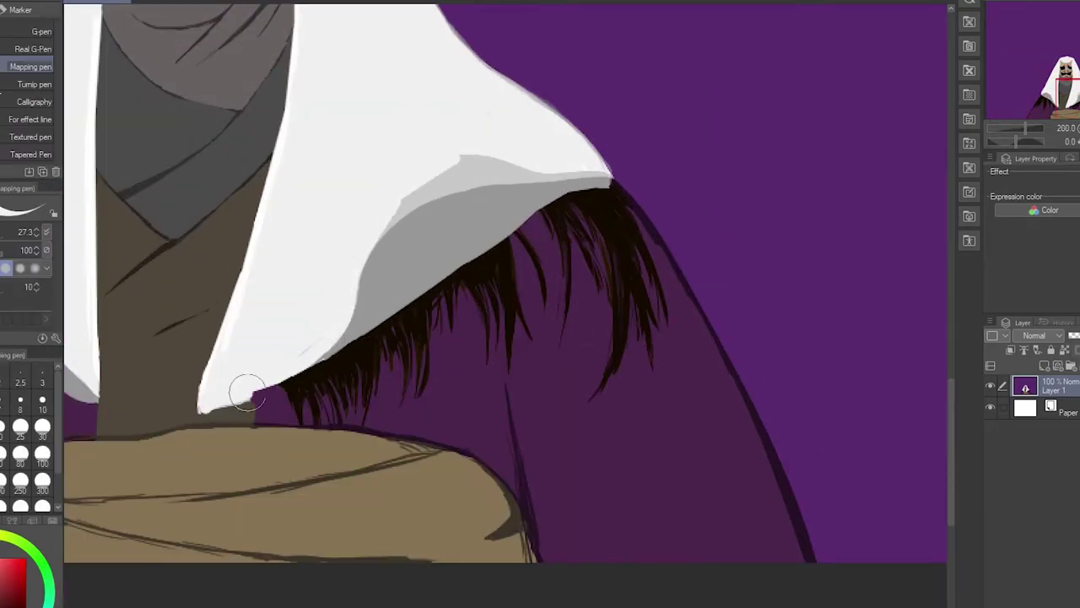
{"action": "mouse_move", "coordinate": [604, 173]}
{"action": "left_mouse_down"}
{"action": "mouse_move", "coordinate": [466, 200]}
{"action": "mouse_move", "coordinate": [604, 169]}
{"action": "left_mouse_up"}
{"action": "mouse_move", "coordinate": [455, 195]}
{"action": "left_mouse_down"}
{"action": "mouse_move", "coordinate": [433, 211]}
{"action": "mouse_move", "coordinate": [605, 175]}
{"action": "mouse_move", "coordinate": [424, 208]}
{"action": "left_mouse_up"}
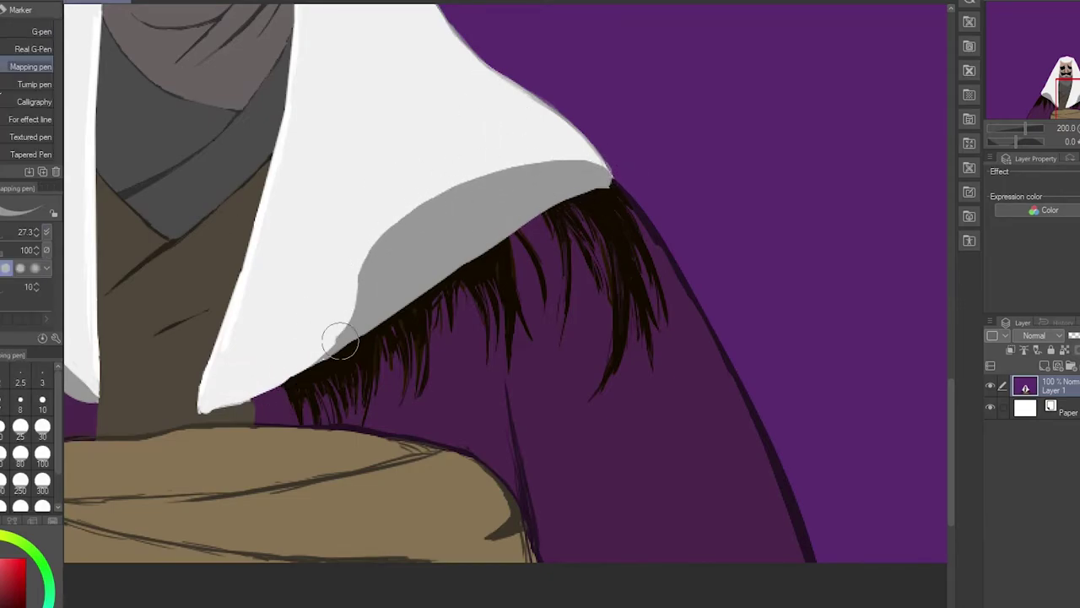
{"action": "mouse_move", "coordinate": [304, 369]}
{"action": "left_mouse_down"}
{"action": "mouse_move", "coordinate": [338, 341]}
{"action": "mouse_move", "coordinate": [355, 283]}
{"action": "left_mouse_up"}
{"action": "scroll", "coordinate": [575, 386], "scroll_direction": "down", "scroll_amount": 4}
{"action": "key", "text": "space"}
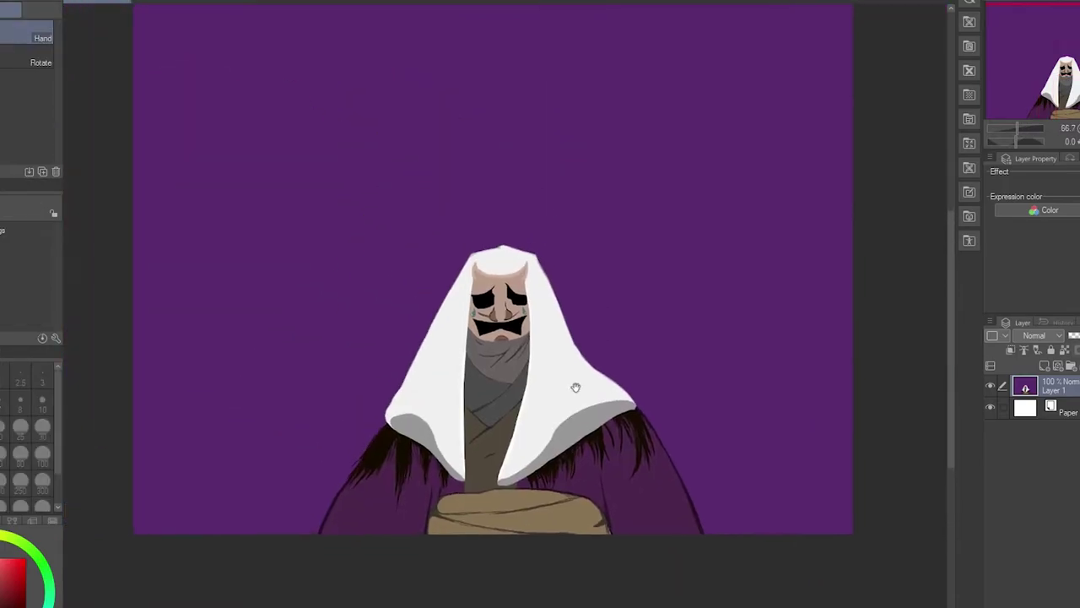
- Paint a dark grey shadow band with a curved lower edge across the upper scarf just beneath the mask
{"action": "scroll", "coordinate": [510, 346], "scroll_direction": "up", "scroll_amount": 6}
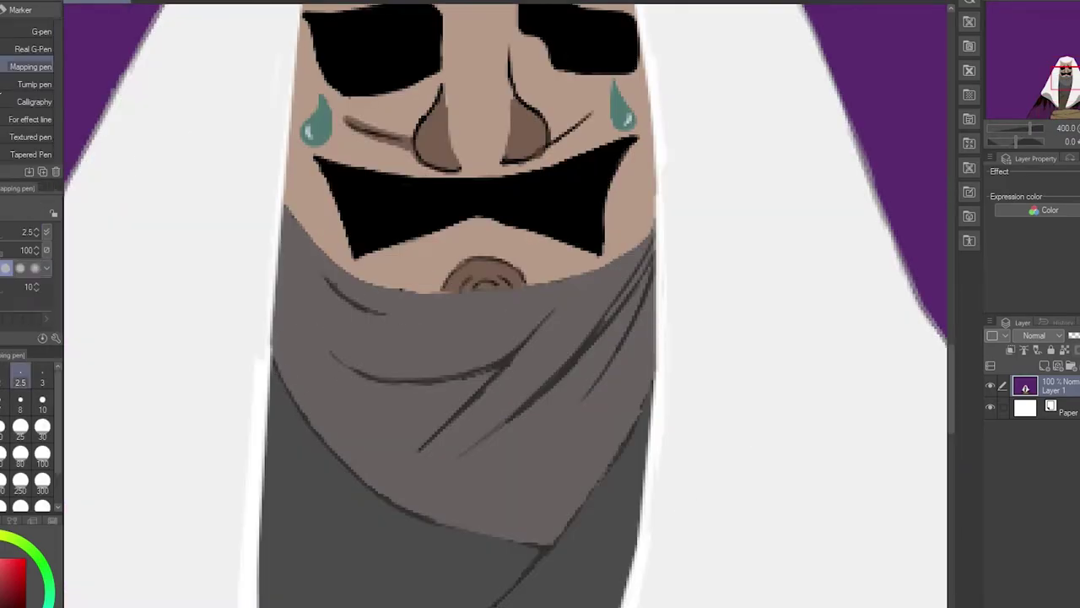
{"action": "mouse_move", "coordinate": [284, 270]}
{"action": "left_mouse_down"}
{"action": "mouse_move", "coordinate": [296, 238]}
{"action": "mouse_move", "coordinate": [367, 291]}
{"action": "mouse_move", "coordinate": [311, 294]}
{"action": "mouse_move", "coordinate": [280, 313]}
{"action": "mouse_move", "coordinate": [365, 330]}
{"action": "mouse_move", "coordinate": [469, 330]}
{"action": "mouse_move", "coordinate": [341, 287]}
{"action": "mouse_move", "coordinate": [473, 319]}
{"action": "mouse_move", "coordinate": [510, 286]}
{"action": "left_mouse_up"}
{"action": "mouse_move", "coordinate": [624, 269]}
{"action": "left_mouse_down"}
{"action": "mouse_move", "coordinate": [561, 307]}
{"action": "mouse_move", "coordinate": [545, 287]}
{"action": "mouse_move", "coordinate": [547, 334]}
{"action": "mouse_move", "coordinate": [512, 366]}
{"action": "mouse_move", "coordinate": [590, 347]}
{"action": "left_mouse_up"}
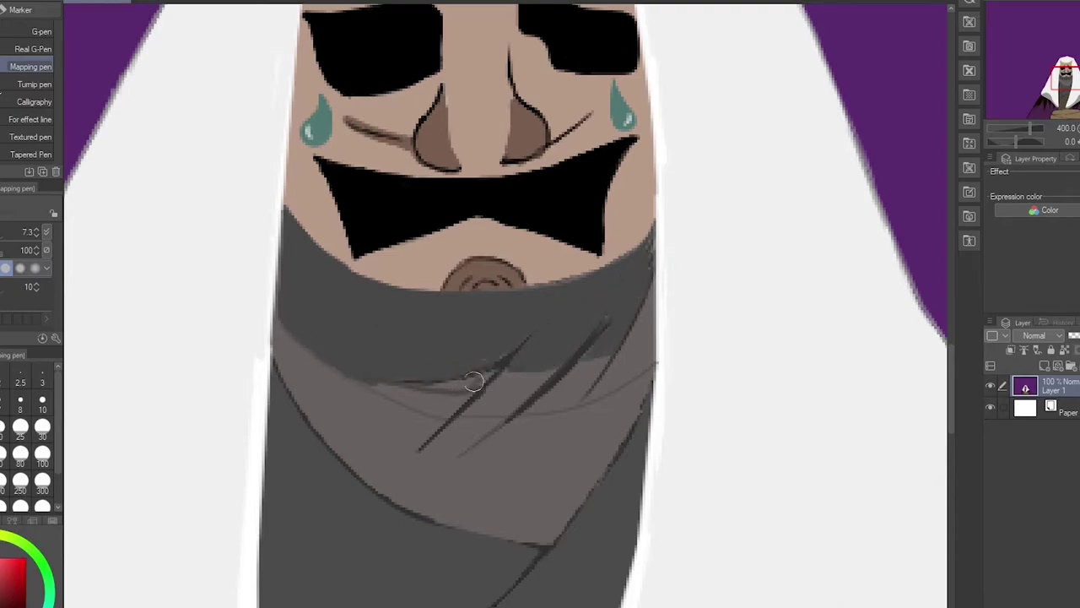
{"action": "scroll", "coordinate": [428, 394], "scroll_direction": "down", "scroll_amount": 5}
- Clean up the scarf's fold lines where they cross the new shadow band and smooth the band's lower edge
{"action": "scroll", "coordinate": [385, 316], "scroll_direction": "up", "scroll_amount": 8}
{"action": "mouse_move", "coordinate": [459, 314]}
{"action": "left_mouse_down"}
{"action": "mouse_move", "coordinate": [530, 284]}
{"action": "mouse_move", "coordinate": [618, 161]}
{"action": "left_mouse_up"}
{"action": "scroll", "coordinate": [388, 188], "scroll_direction": "down", "scroll_amount": 5}
{"action": "scroll", "coordinate": [163, 231], "scroll_direction": "up", "scroll_amount": 6}
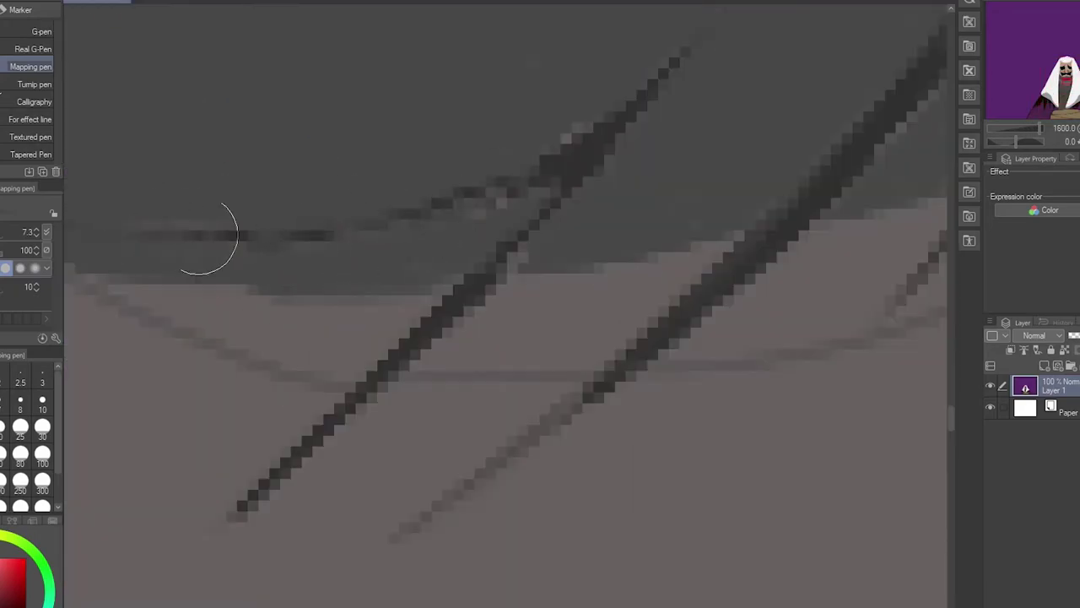
{"action": "scroll", "coordinate": [863, 101], "scroll_direction": "down", "scroll_amount": 5}
{"action": "scroll", "coordinate": [570, 272], "scroll_direction": "up", "scroll_amount": 5}
- Paint a lighter skin tone over the mask's forehead and nose bridge, leaving a darker band above each eye
{"action": "left_click", "coordinate": [532, 144], "text": "alt"}
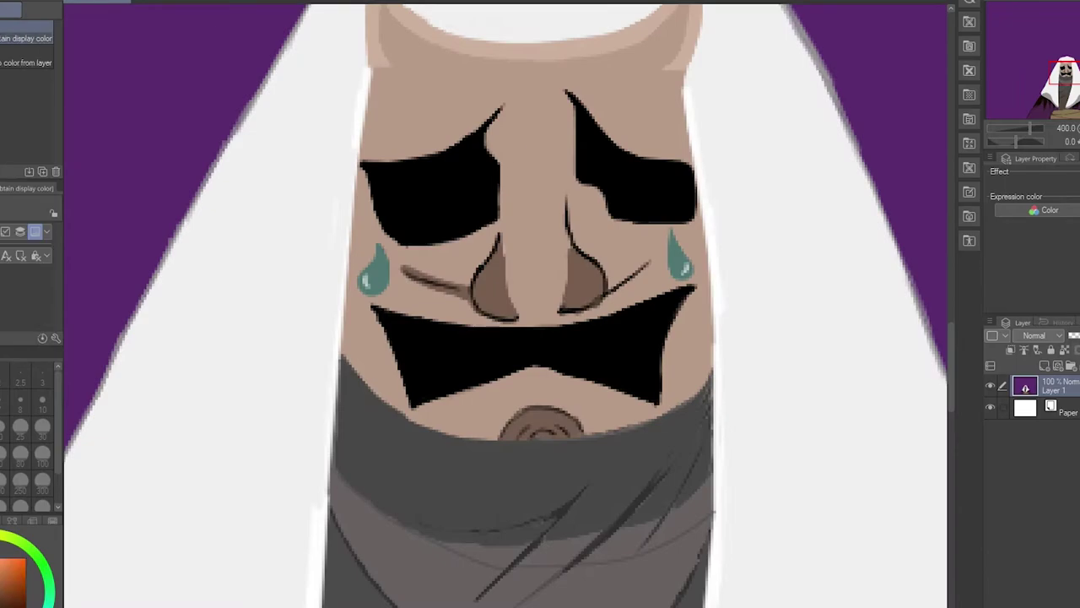
{"action": "key", "text": "p"}
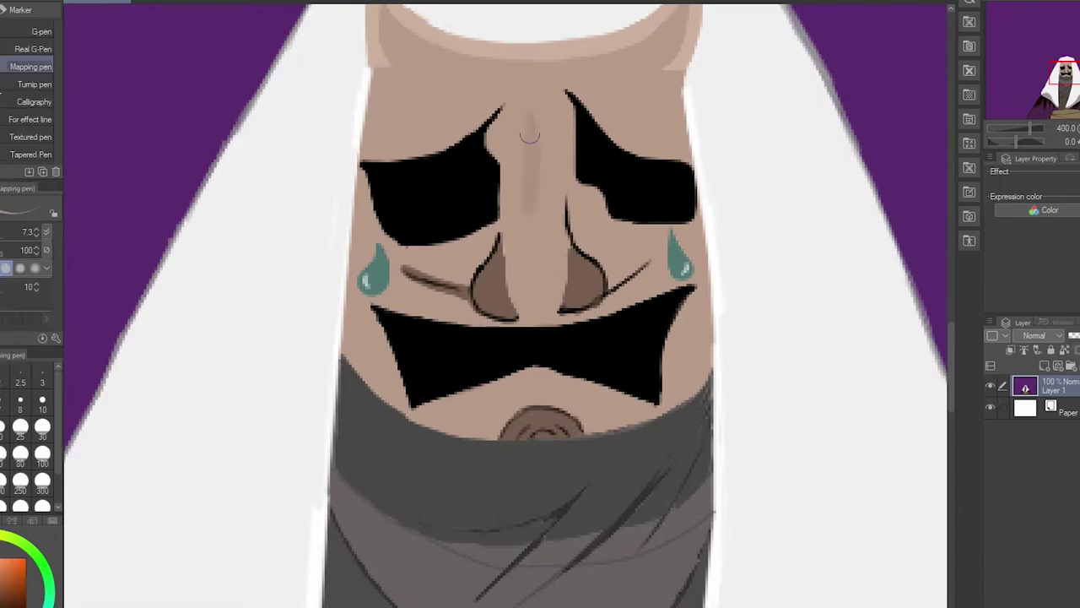
{"action": "left_click_drag", "start_coordinate": [532, 218], "coordinate": [524, 70]}
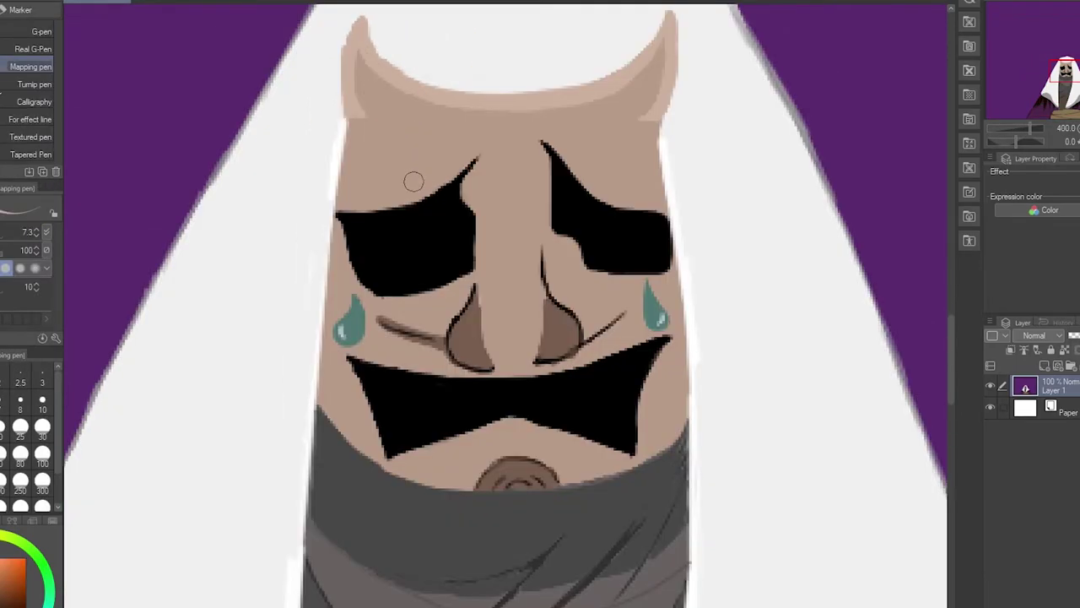
{"action": "left_click_drag", "start_coordinate": [353, 175], "coordinate": [444, 143]}
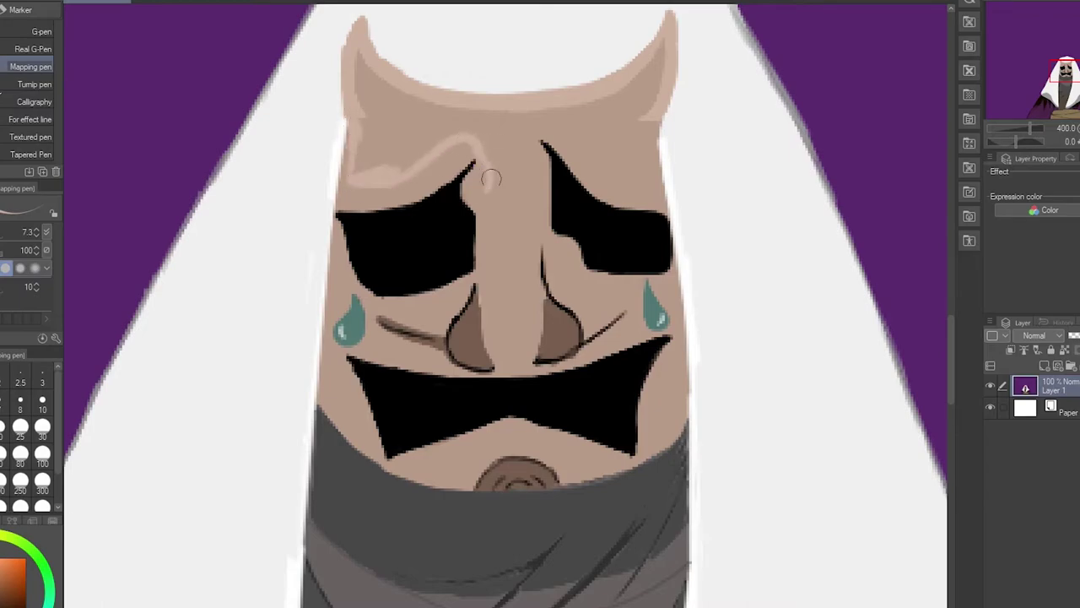
{"action": "mouse_move", "coordinate": [362, 163]}
{"action": "left_mouse_down"}
{"action": "mouse_move", "coordinate": [357, 95]}
{"action": "mouse_move", "coordinate": [494, 119]}
{"action": "mouse_move", "coordinate": [493, 207]}
{"action": "mouse_move", "coordinate": [510, 280]}
{"action": "mouse_move", "coordinate": [498, 262]}
{"action": "mouse_move", "coordinate": [525, 319]}
{"action": "mouse_move", "coordinate": [540, 106]}
{"action": "mouse_move", "coordinate": [606, 165]}
{"action": "mouse_move", "coordinate": [665, 48]}
{"action": "mouse_move", "coordinate": [630, 99]}
{"action": "left_mouse_up"}
{"action": "scroll", "coordinate": [591, 168], "scroll_direction": "down", "scroll_amount": 5}
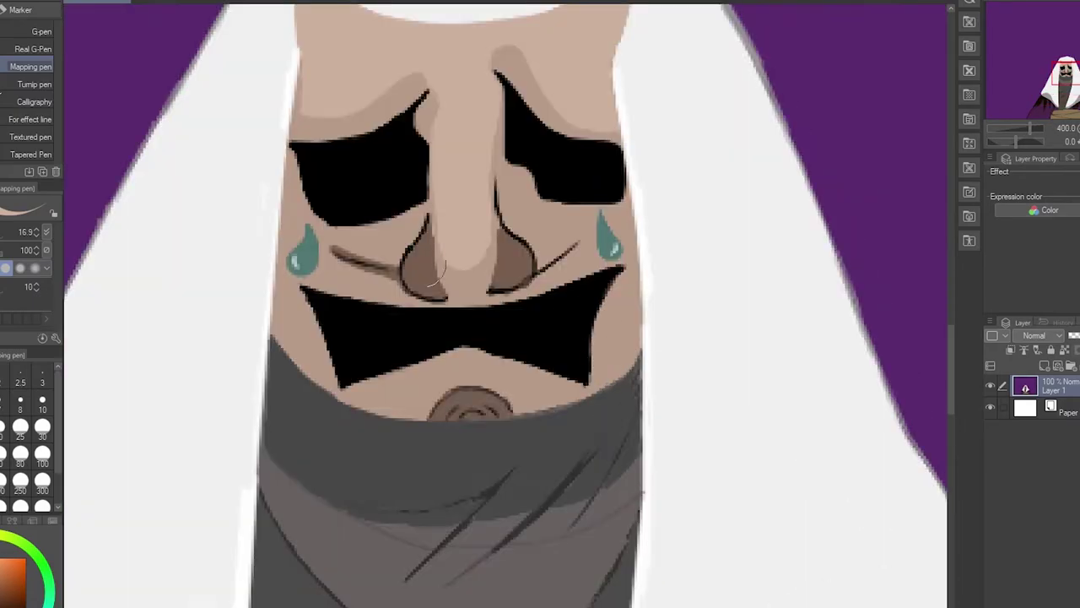
- Round off the nose tip highlight and line the brow shading above both eyes with thin, slightly darker strokes
{"action": "scroll", "coordinate": [284, 184], "scroll_direction": "up", "scroll_amount": 7}
{"action": "scroll", "coordinate": [284, 184], "scroll_direction": "down", "scroll_amount": 4}
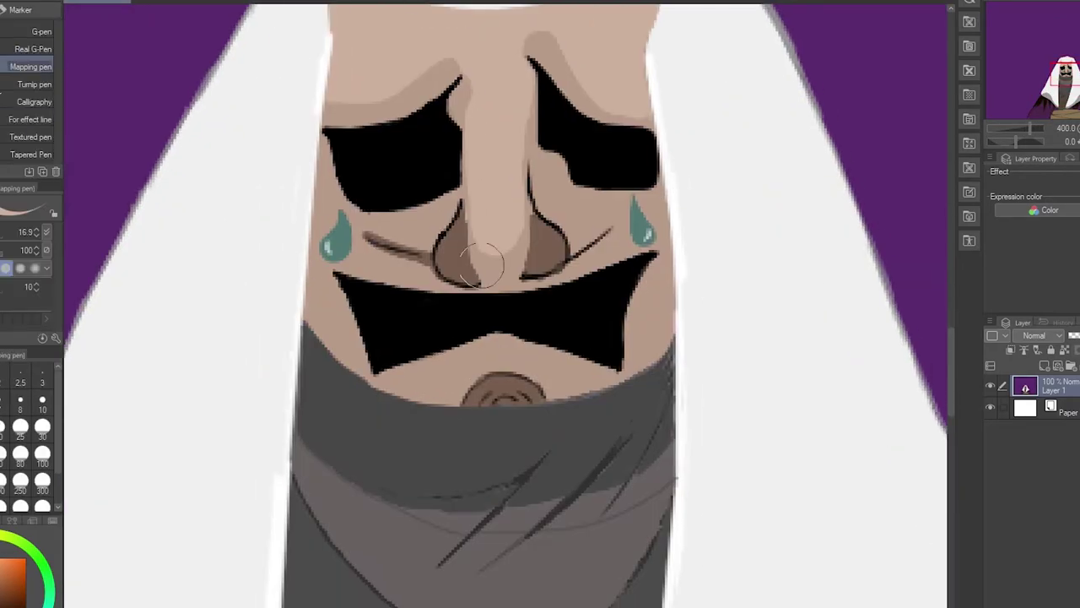
{"action": "scroll", "coordinate": [523, 334], "scroll_direction": "up", "scroll_amount": 4}
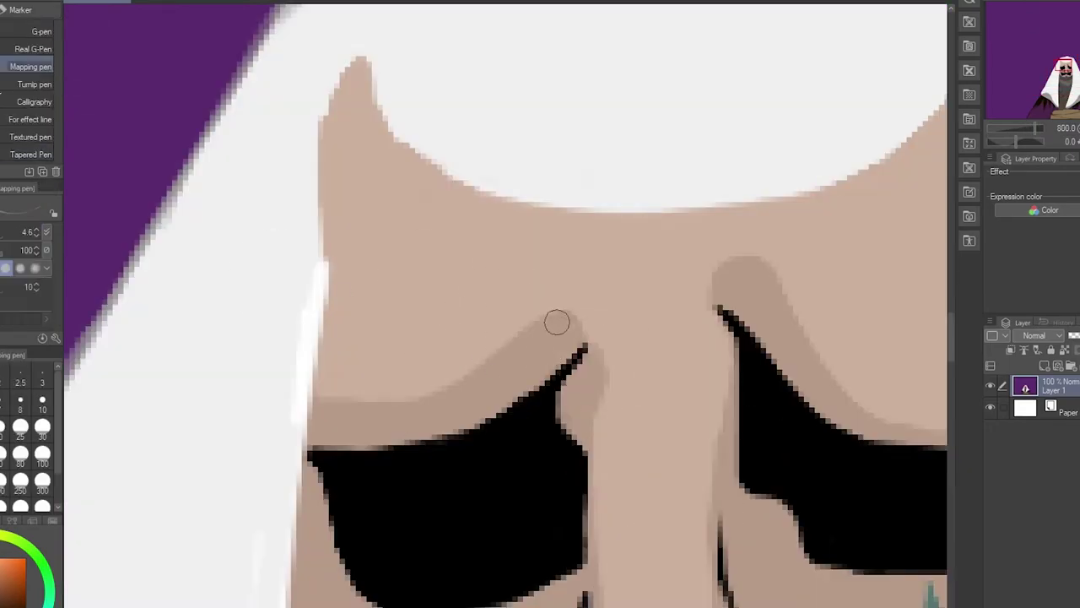
{"action": "scroll", "coordinate": [390, 408], "scroll_direction": "down", "scroll_amount": 4}
{"action": "scroll", "coordinate": [327, 244], "scroll_direction": "up", "scroll_amount": 4}
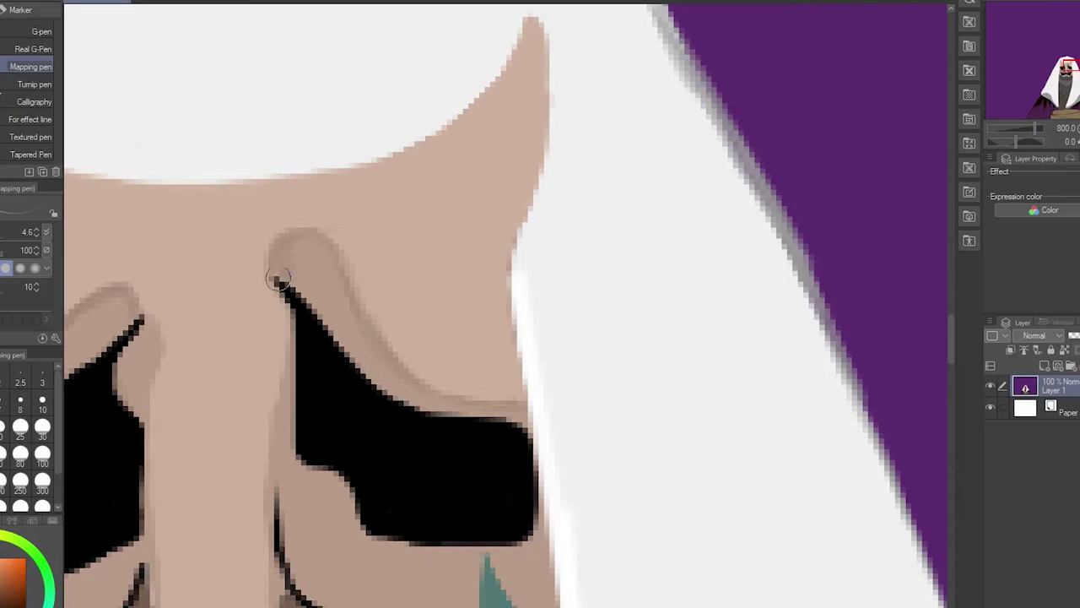
{"action": "scroll", "coordinate": [276, 276], "scroll_direction": "up", "scroll_amount": 2}
{"action": "left_click_drag", "start_coordinate": [295, 312], "coordinate": [422, 362]}
- Shade the areas between the nostrils and the cheek creases on both sides of the mask's nose
{"action": "key", "text": "h"}
{"action": "left_click_drag", "start_coordinate": [557, 308], "coordinate": [587, 338]}
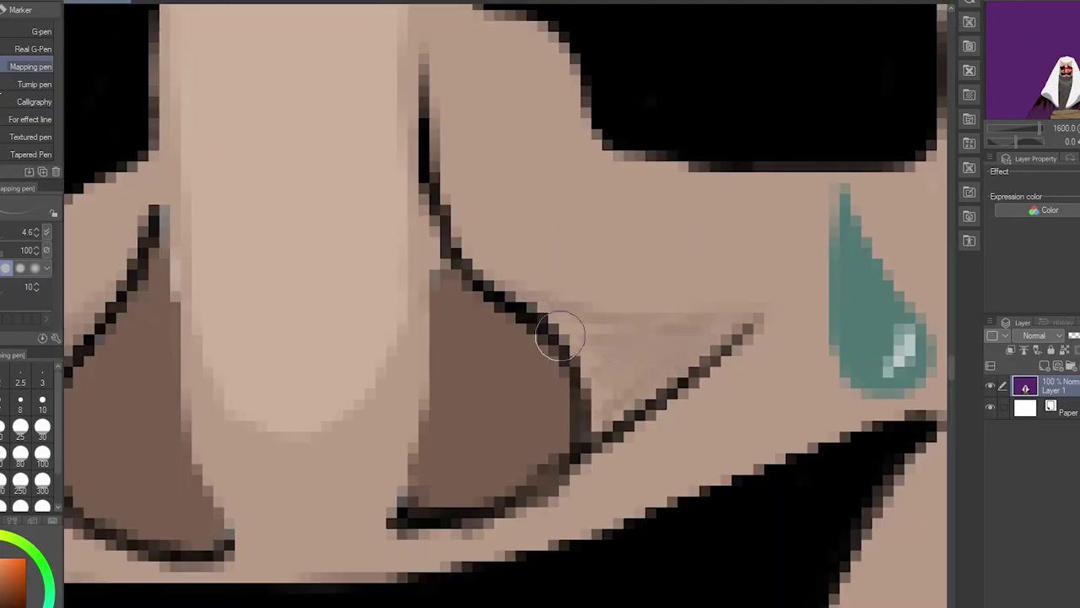
{"action": "scroll", "coordinate": [616, 355], "scroll_direction": "down", "scroll_amount": 2}
{"action": "key", "text": "h"}
{"action": "scroll", "coordinate": [429, 362], "scroll_direction": "down", "scroll_amount": 1}
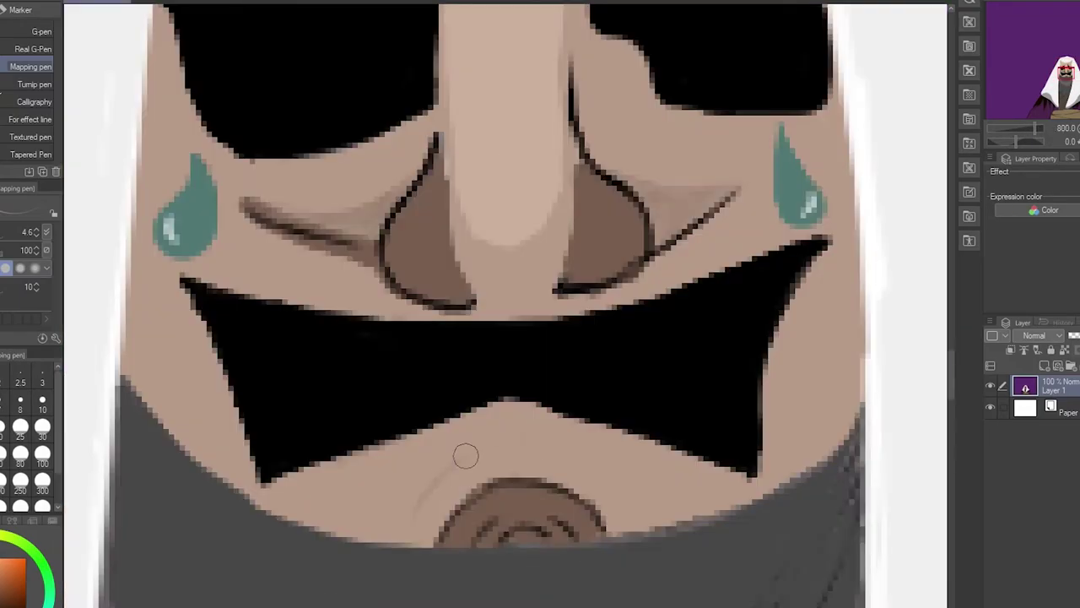
{"action": "scroll", "coordinate": [463, 453], "scroll_direction": "down", "scroll_amount": 4}
{"action": "scroll", "coordinate": [447, 359], "scroll_direction": "up", "scroll_amount": 4}
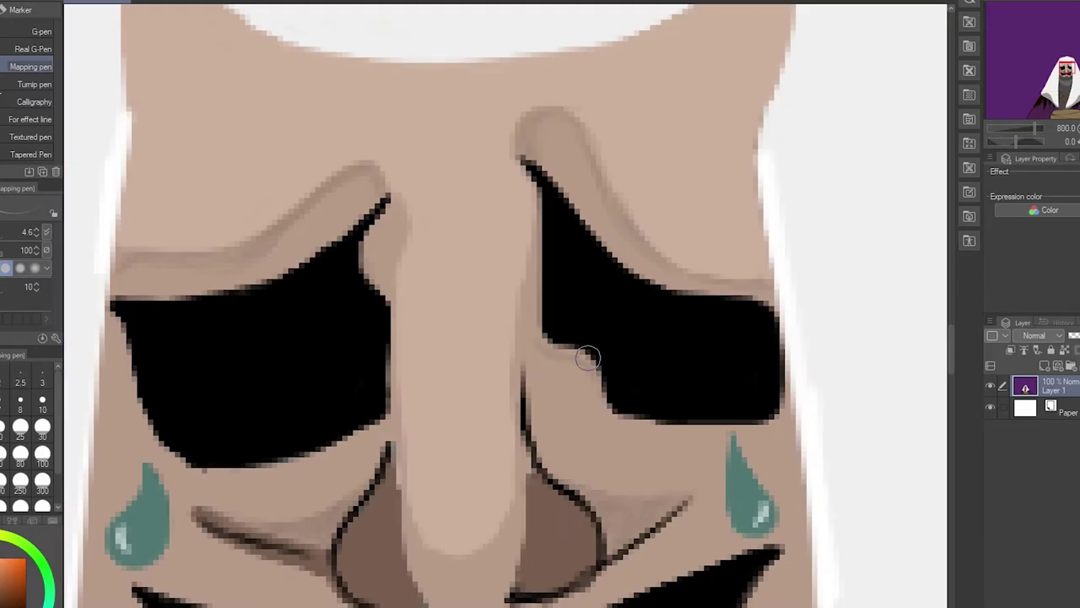
- Add thin darker shading strokes beside the nose bridge and along the inner edges of the mask's eye openings
{"action": "left_click_drag", "start_coordinate": [380, 278], "coordinate": [390, 211]}
{"action": "scroll", "coordinate": [372, 253], "scroll_direction": "down", "scroll_amount": 3}
{"action": "scroll", "coordinate": [332, 286], "scroll_direction": "up", "scroll_amount": 3}
{"action": "mouse_move", "coordinate": [387, 358]}
{"action": "left_mouse_down"}
{"action": "mouse_move", "coordinate": [379, 179]}
{"action": "mouse_move", "coordinate": [384, 329]}
{"action": "left_mouse_up"}
{"action": "left_click_drag", "start_coordinate": [254, 237], "coordinate": [270, 447]}
{"action": "key", "text": "h"}
{"action": "scroll", "coordinate": [583, 318], "scroll_direction": "down", "scroll_amount": 5}
{"action": "left_click_drag", "start_coordinate": [583, 318], "coordinate": [571, 319]}
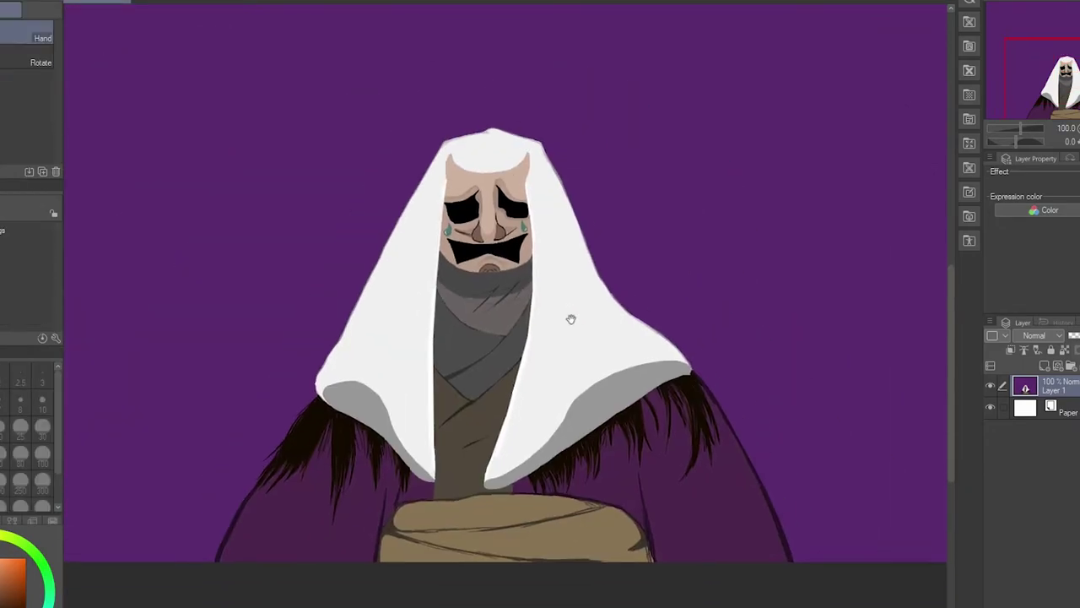
- Paint over the stray sketch lines on the tan sash with its own colour, thinning the upper fold line
{"action": "scroll", "coordinate": [494, 146], "scroll_direction": "down", "scroll_amount": 3}
{"action": "scroll", "coordinate": [439, 288], "scroll_direction": "up", "scroll_amount": 8}
{"action": "key", "text": "i"}
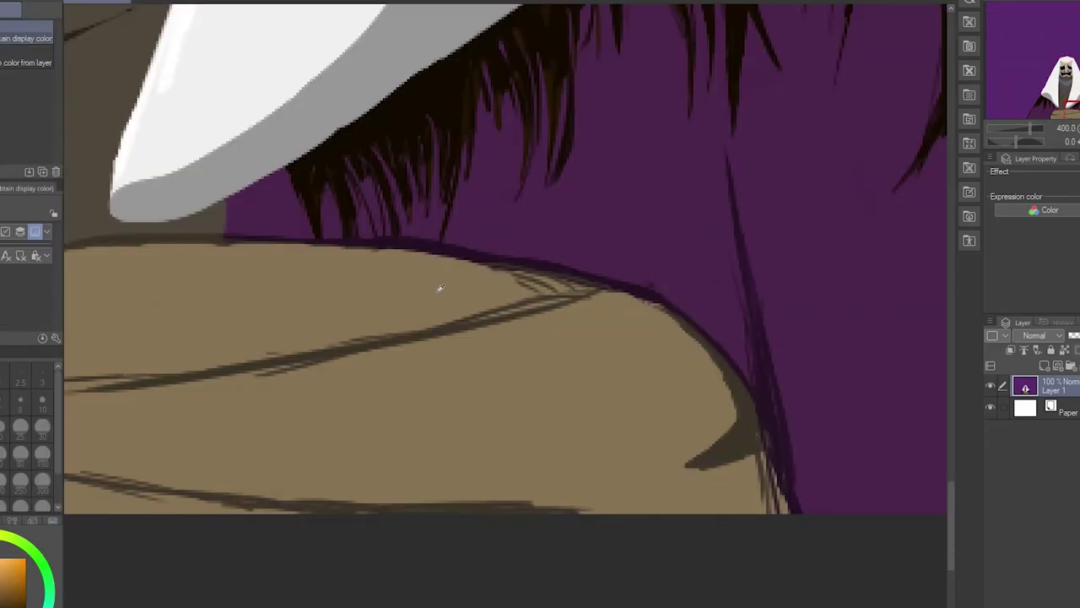
{"action": "key", "text": "p"}
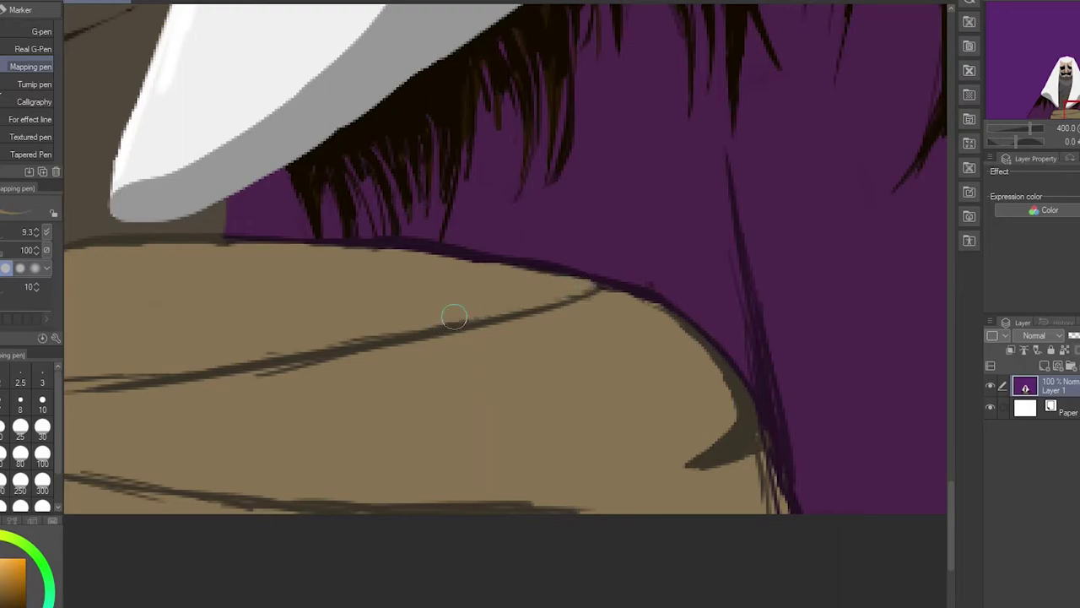
{"action": "scroll", "coordinate": [453, 295], "scroll_direction": "up", "scroll_amount": 3}
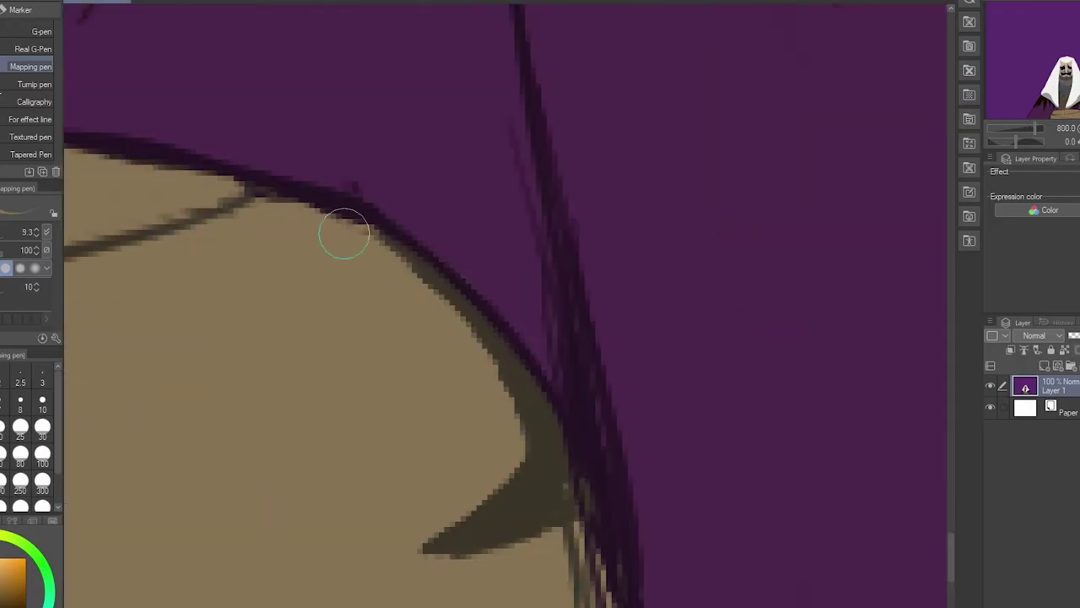
{"action": "scroll", "coordinate": [457, 520], "scroll_direction": "down", "scroll_amount": 10}
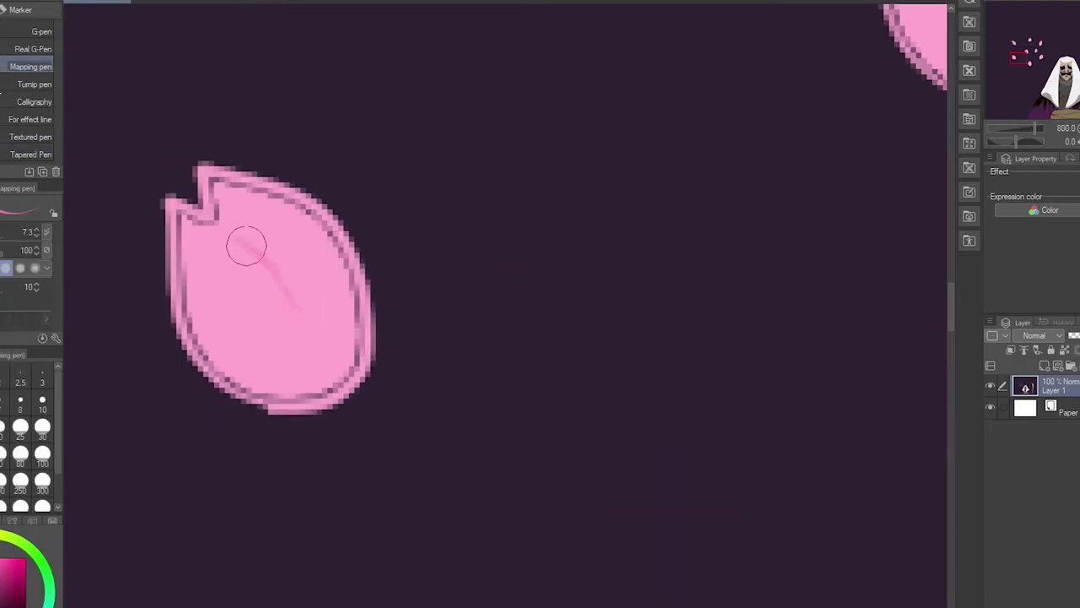
- Paint a curved, darker pink vein down the middle of the cherry blossom petals
{"action": "scroll", "coordinate": [506, 303], "scroll_direction": "down", "scroll_amount": 3}
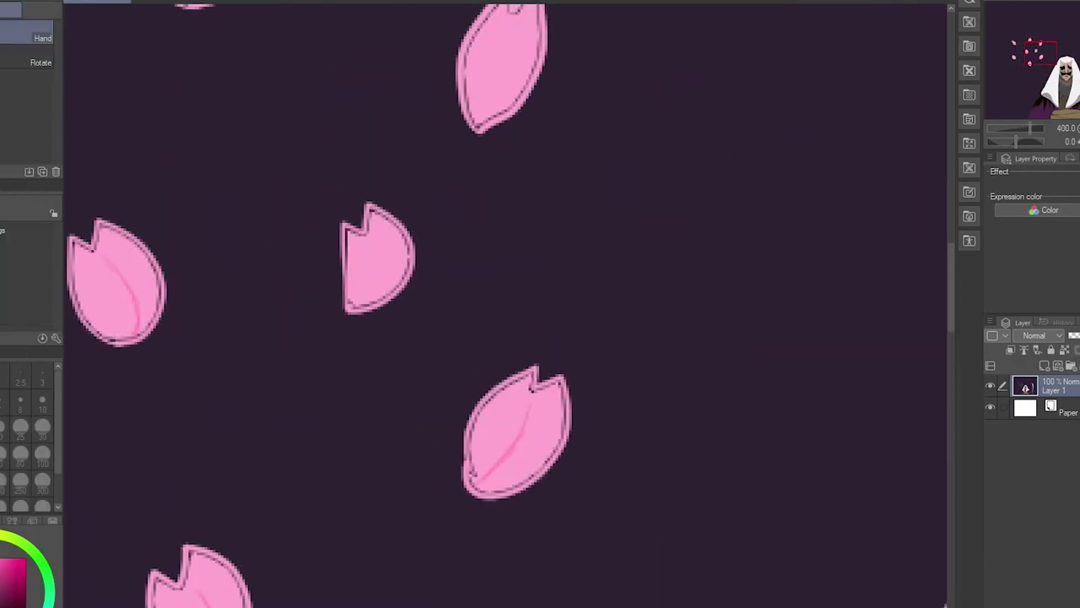
{"action": "scroll", "coordinate": [507, 304], "scroll_direction": "down", "scroll_amount": 3}
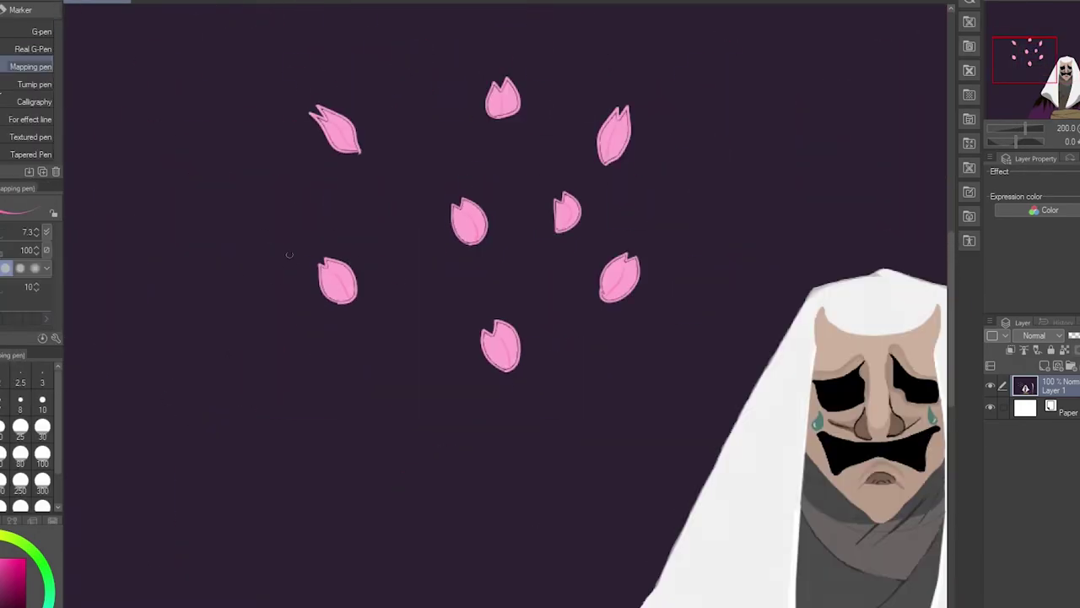
{"action": "scroll", "coordinate": [162, 250], "scroll_direction": "up", "scroll_amount": 2}
- Select the group of pink petals, copy it and place a duplicate in the canvas's lower-left corner
{"action": "key", "text": "m"}
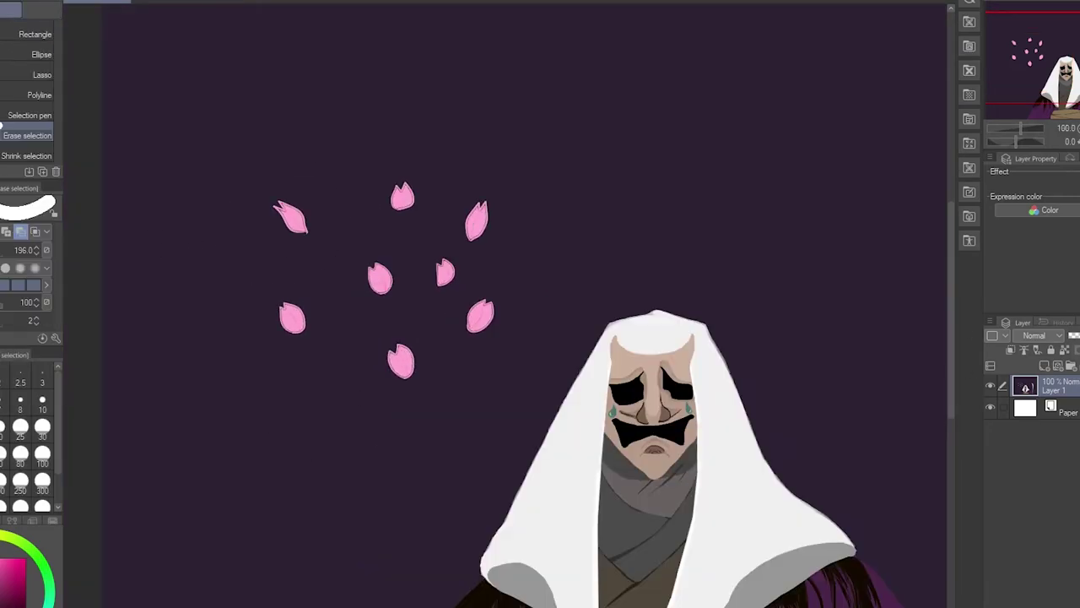
{"action": "scroll", "coordinate": [166, 228], "scroll_direction": "down", "scroll_amount": 1}
{"action": "left_click_drag", "start_coordinate": [233, 203], "coordinate": [241, 199]}
{"action": "key", "text": "ctrl+c"}
{"action": "key", "text": "ctrl+v"}
{"action": "key", "text": "k"}
{"action": "mouse_move", "coordinate": [296, 259]}
{"action": "left_mouse_down"}
{"action": "mouse_move", "coordinate": [470, 167]}
{"action": "mouse_move", "coordinate": [554, 150]}
{"action": "mouse_move", "coordinate": [121, 530]}
{"action": "left_mouse_up"}
- Paste three more petal groups and move them to the canvas's upper-left, upper-right and lower-right corners
{"action": "key", "text": "ctrl+v"}
{"action": "left_click_drag", "start_coordinate": [357, 249], "coordinate": [196, 91]}
{"action": "key", "text": "ctrl+v"}
{"action": "left_click_drag", "start_coordinate": [344, 282], "coordinate": [842, 75]}
{"action": "key", "text": "ctrl+v"}
{"action": "left_click_drag", "start_coordinate": [316, 293], "coordinate": [870, 607]}
- Paste further petal groups, place them at the canvas's right edge and above the hood, and clear the selection
{"action": "key", "text": "ctrl+v"}
{"action": "key", "text": "ctrl+v"}
{"action": "left_click_drag", "start_coordinate": [321, 253], "coordinate": [843, 262]}
{"action": "key", "text": "ctrl+v"}
{"action": "left_click_drag", "start_coordinate": [321, 253], "coordinate": [578, 188]}
{"action": "key", "text": "ctrl+d"}
- Brush soft light grey fold shading down both sides of the white hood with the Turnip pen
{"action": "key", "text": "p"}
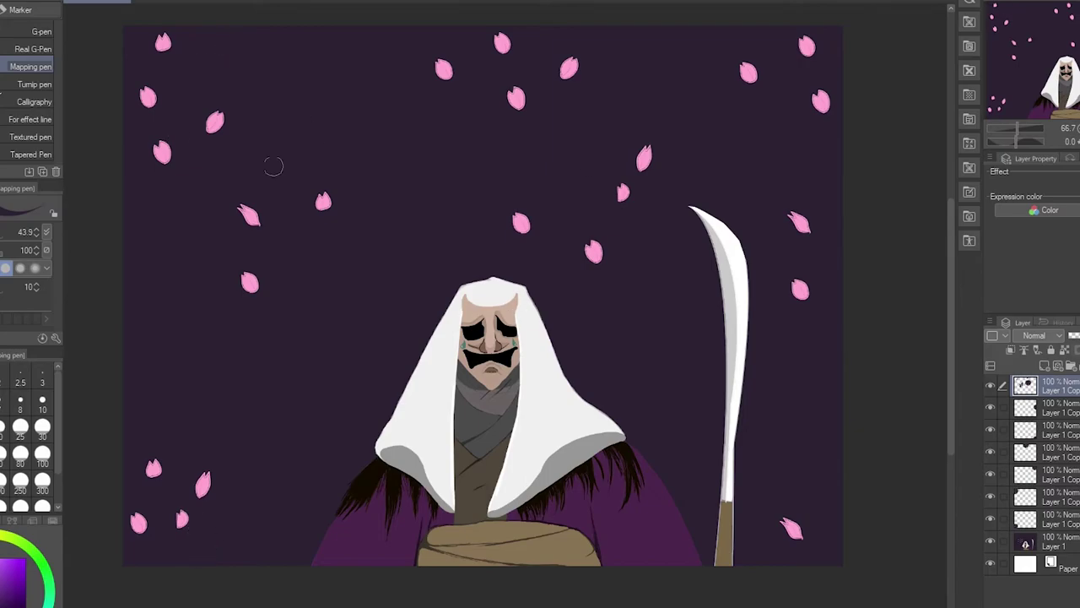
{"action": "left_click", "coordinate": [34, 85]}
{"action": "left_click_drag", "start_coordinate": [436, 422], "coordinate": [436, 473]}
{"action": "left_click_drag", "start_coordinate": [439, 337], "coordinate": [432, 426]}
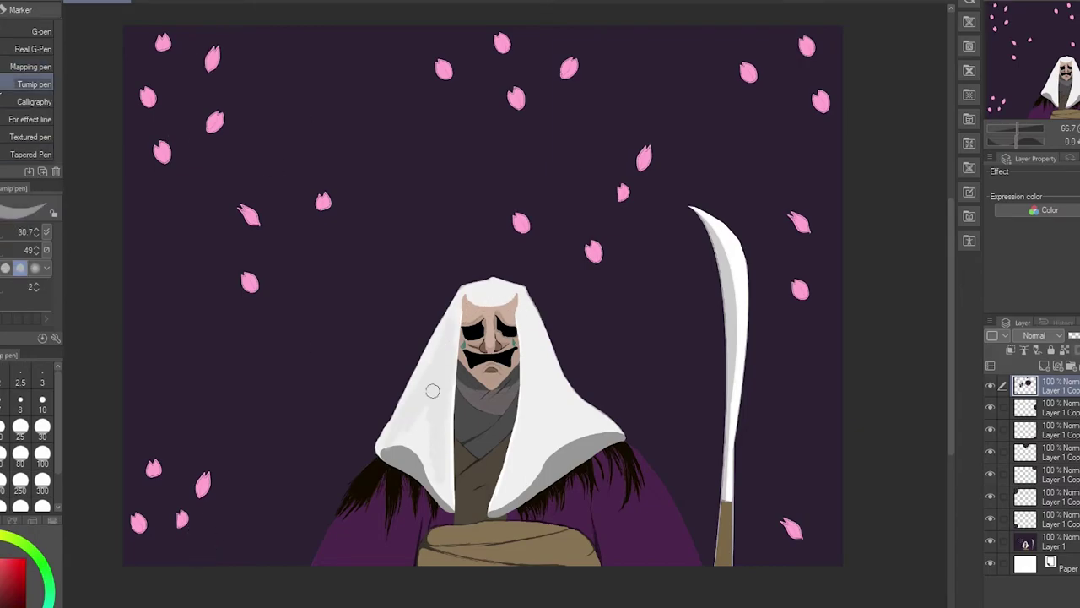
{"action": "left_click_drag", "start_coordinate": [531, 325], "coordinate": [528, 460]}
{"action": "left_click_drag", "start_coordinate": [544, 355], "coordinate": [572, 405]}
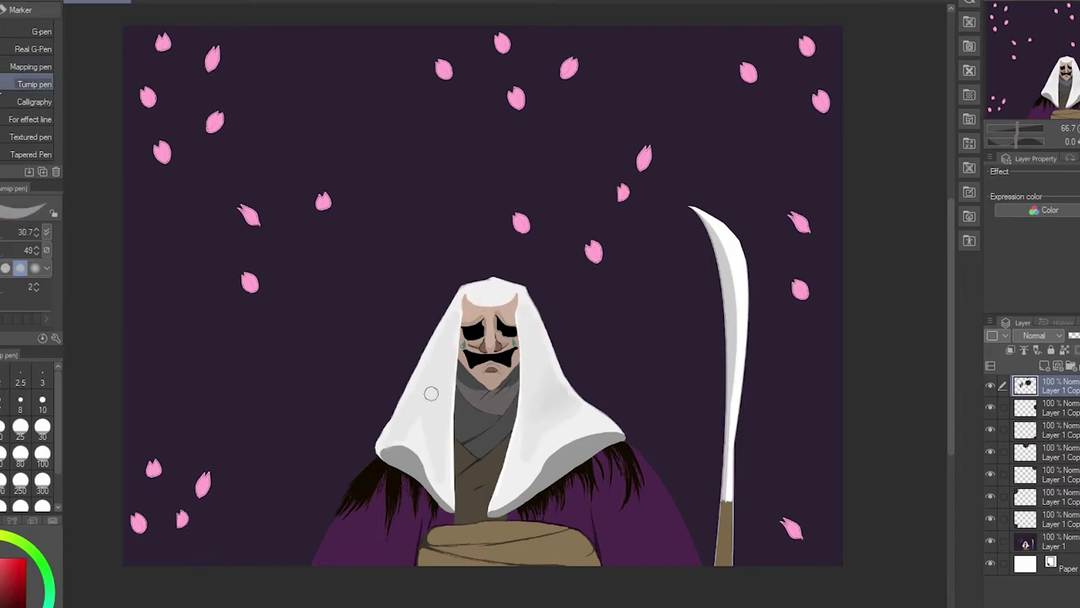
- Brush soft strokes across the crown of the white hood along its upper edge
{"action": "scroll", "coordinate": [440, 387], "scroll_direction": "up", "scroll_amount": 3}
{"action": "scroll", "coordinate": [453, 509], "scroll_direction": "up", "scroll_amount": 6}
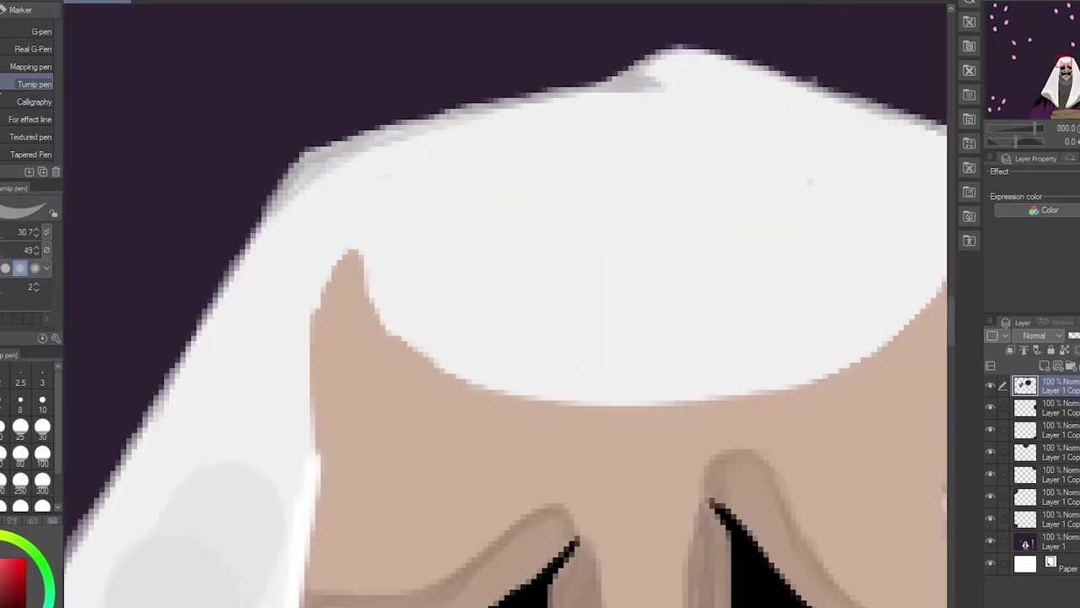
{"action": "mouse_move", "coordinate": [471, 150]}
{"action": "left_mouse_down"}
{"action": "mouse_move", "coordinate": [661, 68]}
{"action": "mouse_move", "coordinate": [704, 131]}
{"action": "mouse_move", "coordinate": [793, 101]}
{"action": "left_mouse_up"}
{"action": "scroll", "coordinate": [386, 229], "scroll_direction": "down", "scroll_amount": 6}
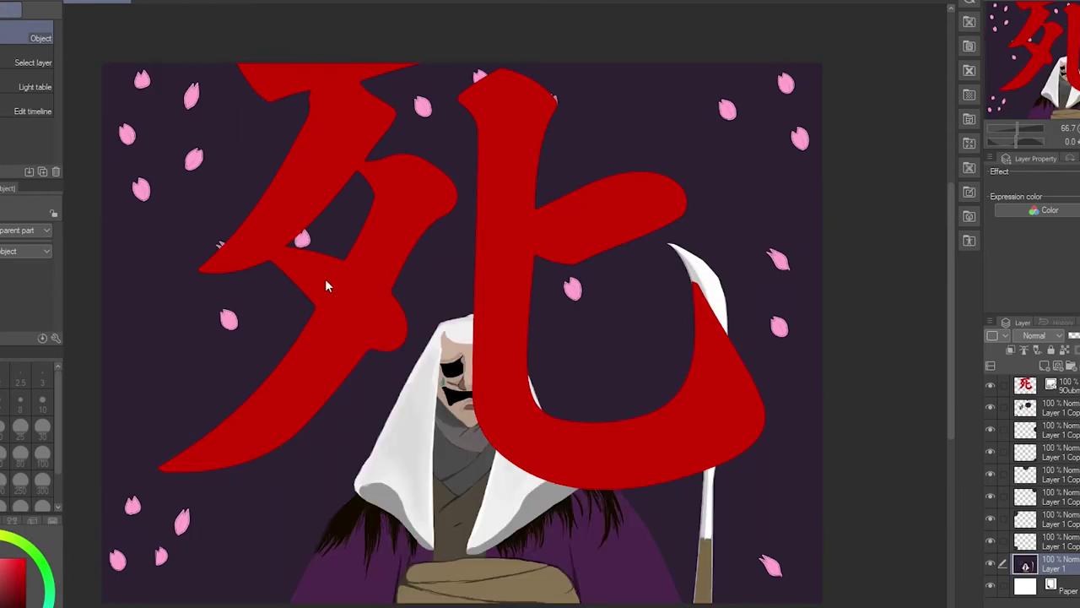
- Scale down the large red kanji and position it centred above the figure's hood
{"action": "scroll", "coordinate": [471, 279], "scroll_direction": "down", "scroll_amount": 2}
{"action": "left_click_drag", "start_coordinate": [619, 551], "coordinate": [481, 426]}
{"action": "left_click_drag", "start_coordinate": [445, 386], "coordinate": [458, 309]}
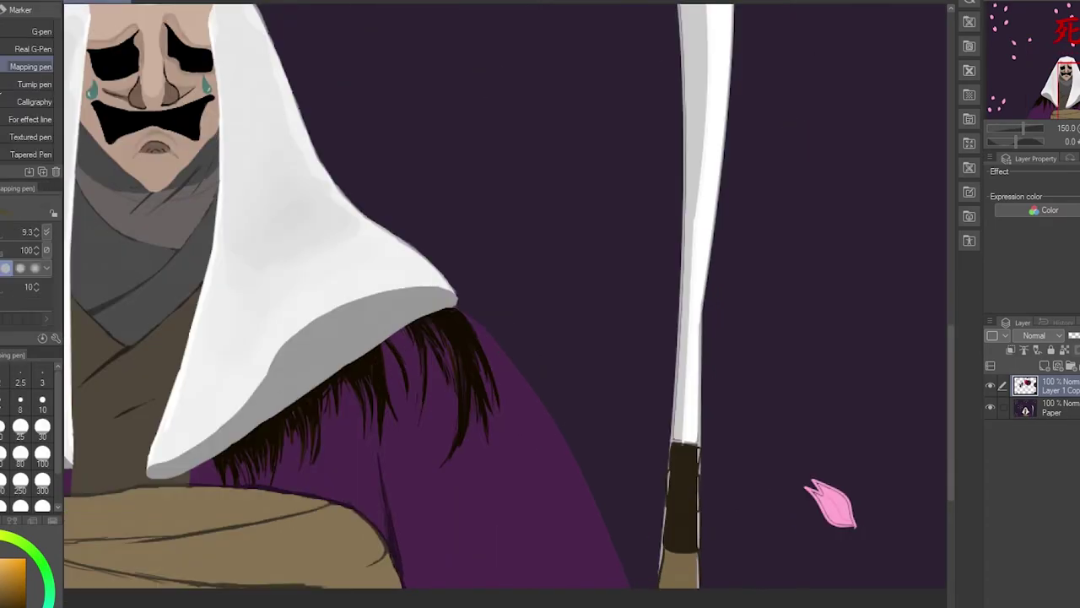
- Fill the sword's upper grip dark brown and paint rounded wrap bands in alternating light and dark brown down the handle
{"action": "key", "text": "g"}
{"action": "left_click", "coordinate": [686, 456]}
{"action": "key", "text": "p"}
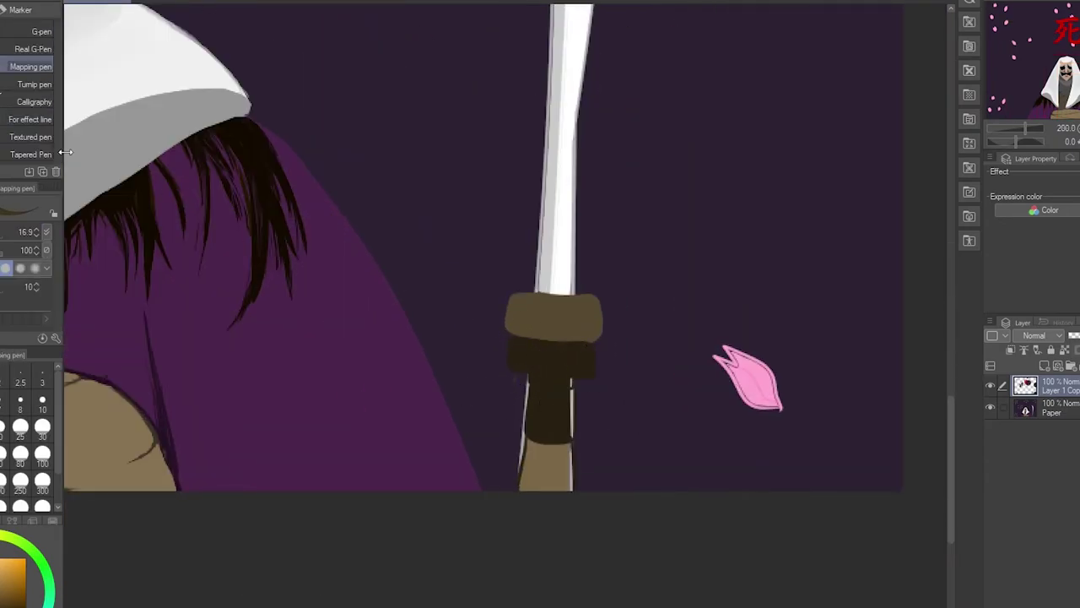
{"action": "mouse_move", "coordinate": [516, 375]}
{"action": "left_mouse_down"}
{"action": "mouse_move", "coordinate": [587, 394]}
{"action": "mouse_move", "coordinate": [574, 393]}
{"action": "left_mouse_up"}
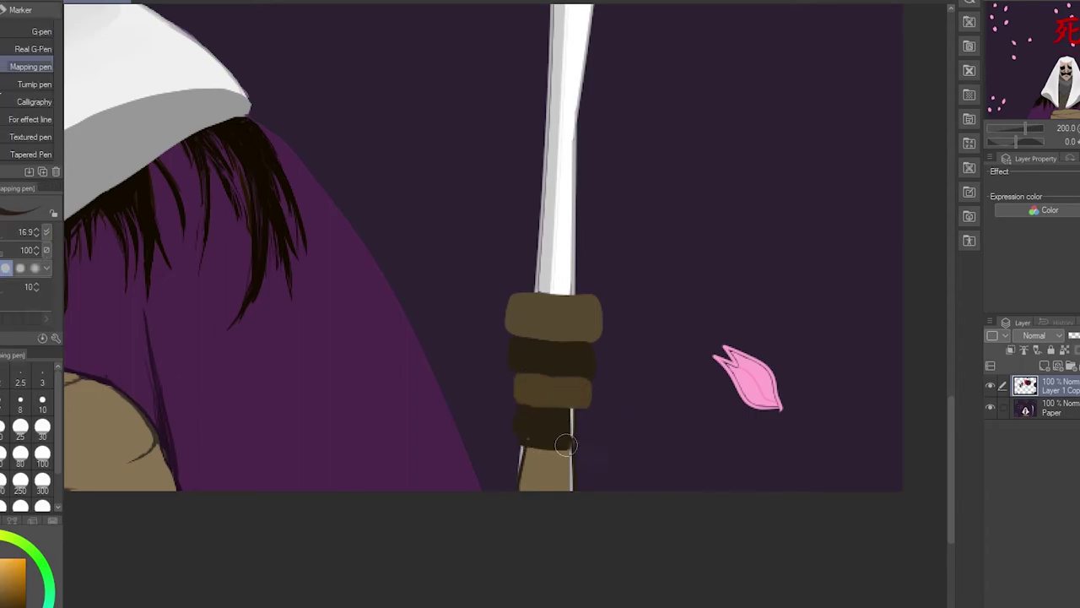
{"action": "left_click", "coordinate": [538, 460], "text": "alt"}
{"action": "left_click_drag", "start_coordinate": [567, 456], "coordinate": [588, 500]}
- Shade the lower edges of the sword handle's wrap bands with soft darker strokes using the Turnip pen
{"action": "key", "text": "p"}
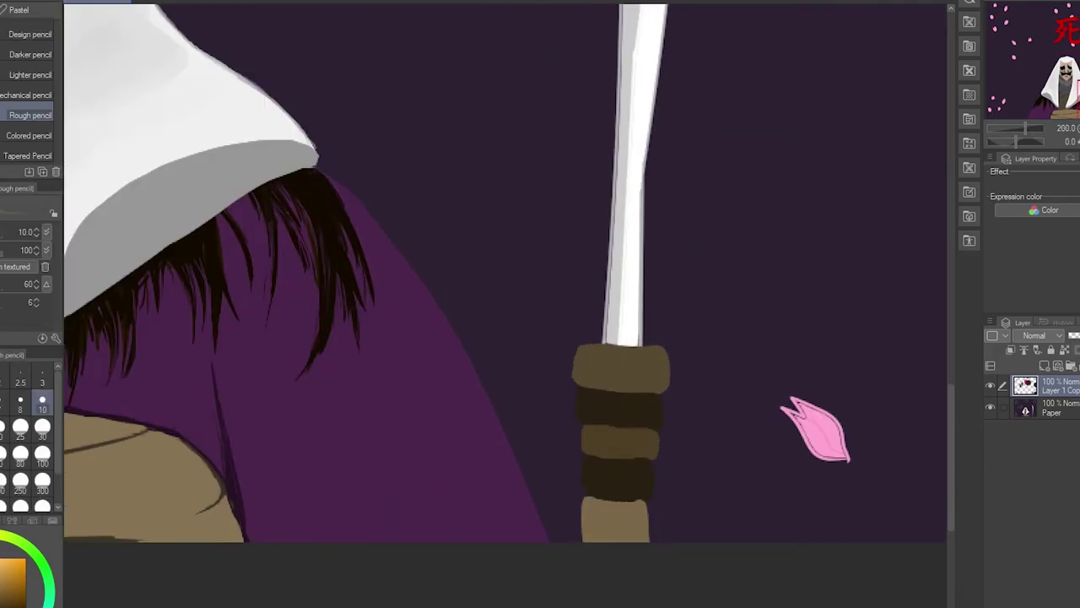
{"action": "scroll", "coordinate": [620, 394], "scroll_direction": "up", "scroll_amount": 2}
{"action": "scroll", "coordinate": [620, 395], "scroll_direction": "down", "scroll_amount": 5}
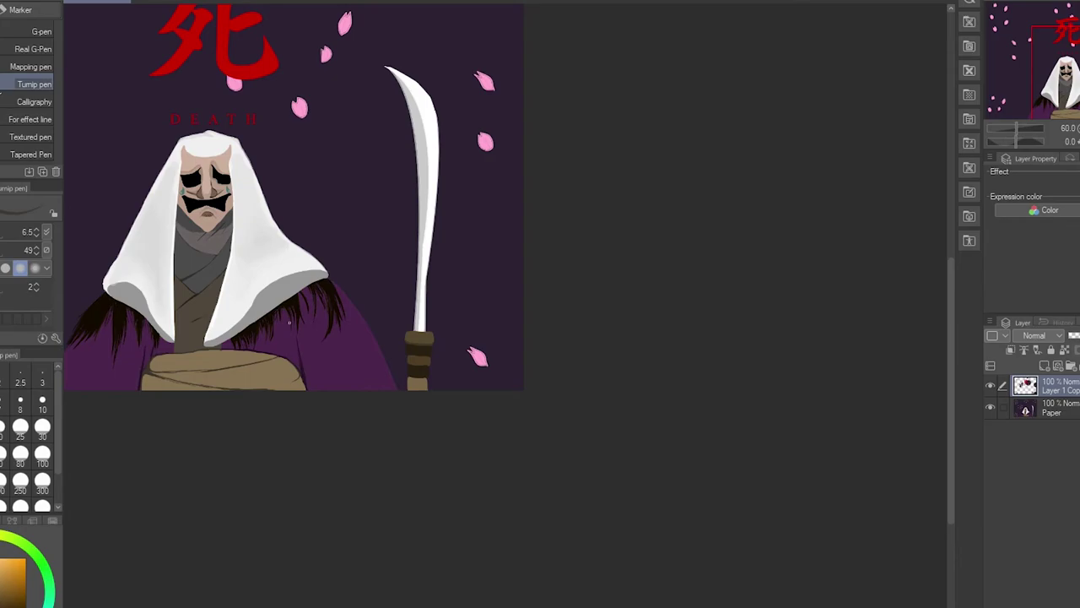
{"action": "scroll", "coordinate": [415, 361], "scroll_direction": "up", "scroll_amount": 6}
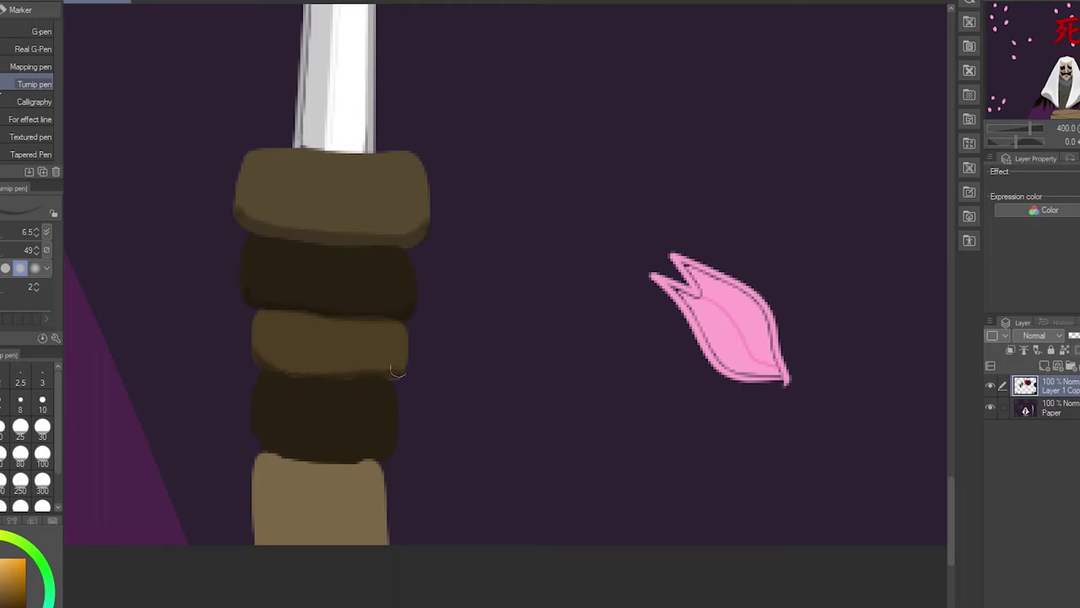
{"action": "scroll", "coordinate": [396, 371], "scroll_direction": "down", "scroll_amount": 2}
{"action": "scroll", "coordinate": [249, 420], "scroll_direction": "up", "scroll_amount": 4}
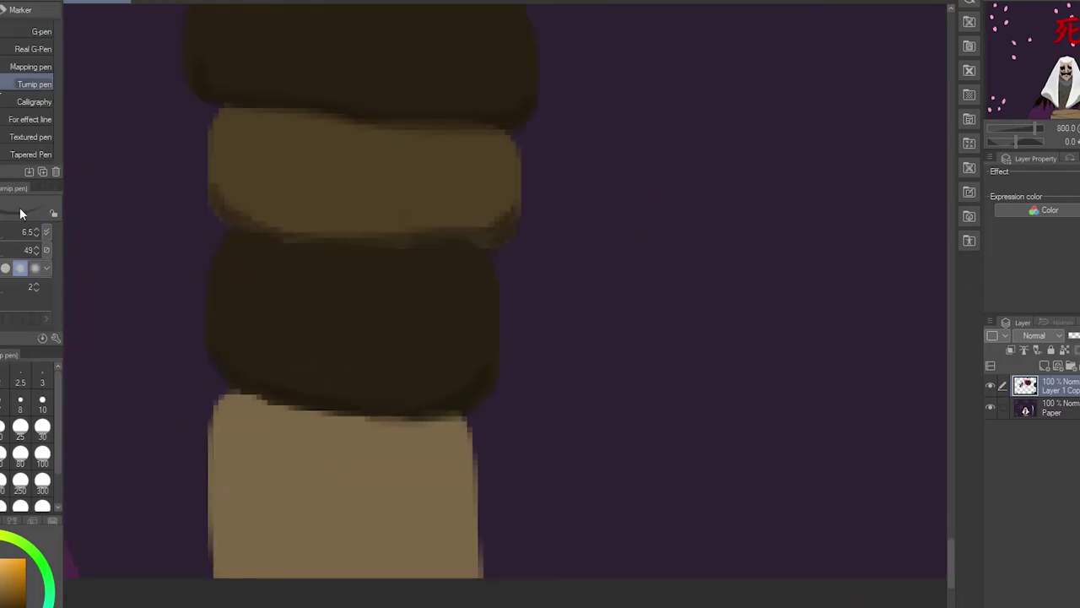
{"action": "mouse_move", "coordinate": [211, 395]}
{"action": "left_mouse_down"}
{"action": "mouse_move", "coordinate": [281, 404]}
{"action": "mouse_move", "coordinate": [381, 415]}
{"action": "left_mouse_up"}
{"action": "left_click_drag", "start_coordinate": [244, 407], "coordinate": [371, 420]}
{"action": "scroll", "coordinate": [381, 415], "scroll_direction": "down", "scroll_amount": 5}
{"action": "scroll", "coordinate": [304, 369], "scroll_direction": "up", "scroll_amount": 5}
{"action": "scroll", "coordinate": [340, 372], "scroll_direction": "down", "scroll_amount": 7}
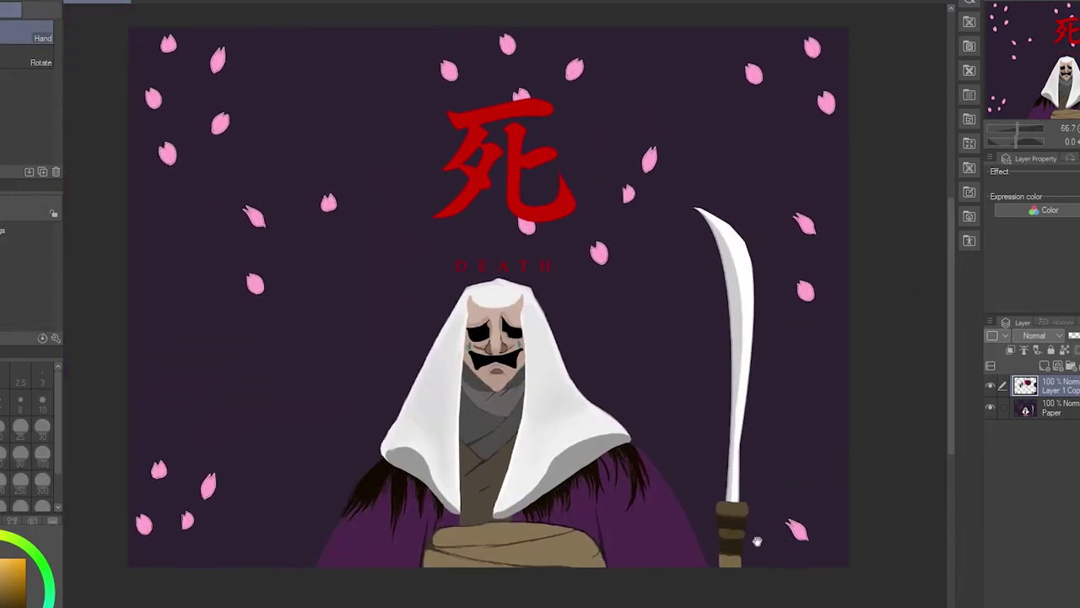
- Draw fine vertical grain lines on the handle's lighter bands and darken the grey shading strip along the blade
{"action": "scroll", "coordinate": [717, 523], "scroll_direction": "up", "scroll_amount": 6}
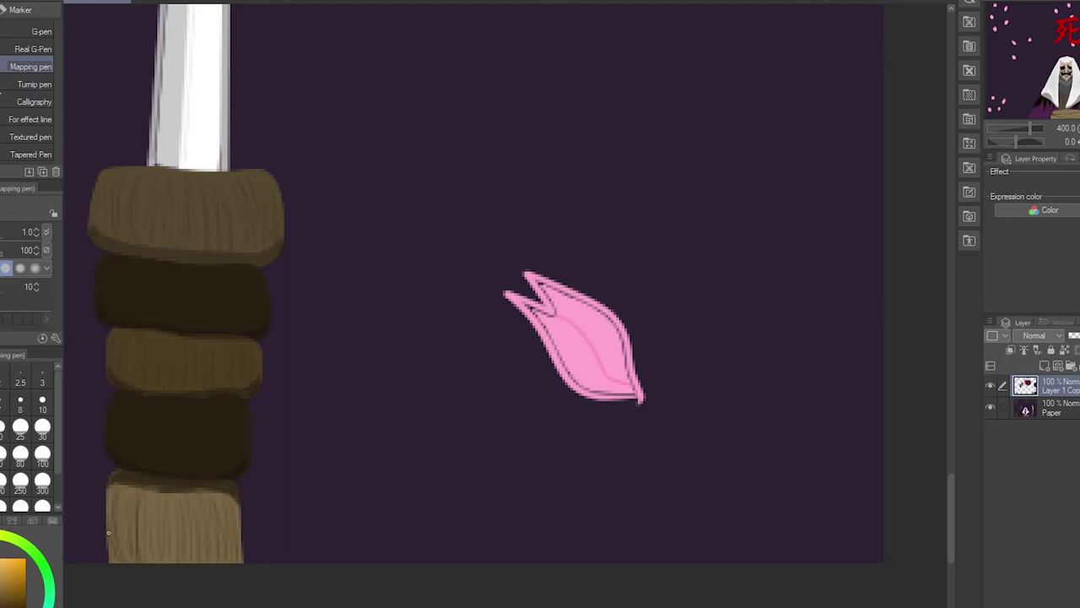
{"action": "scroll", "coordinate": [574, 338], "scroll_direction": "down", "scroll_amount": 5}
{"action": "scroll", "coordinate": [627, 386], "scroll_direction": "up", "scroll_amount": 4}
{"action": "key", "text": "u"}
{"action": "left_click_drag", "start_coordinate": [540, 232], "coordinate": [523, 469]}
{"action": "scroll", "coordinate": [507, 380], "scroll_direction": "down", "scroll_amount": 2}
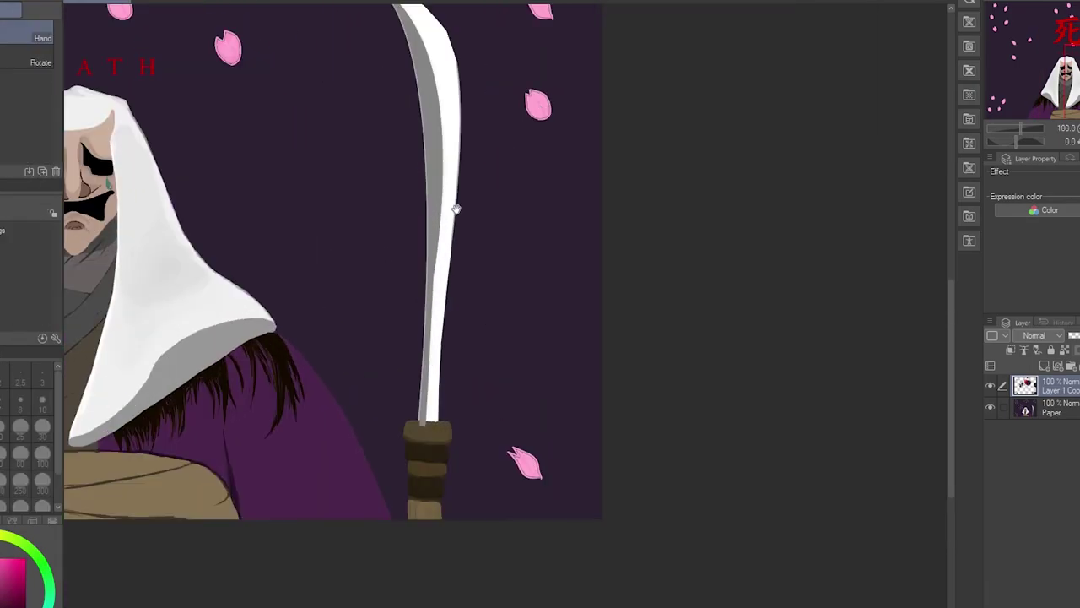
{"action": "scroll", "coordinate": [384, 398], "scroll_direction": "up", "scroll_amount": 6}
{"action": "key", "text": "p"}
{"action": "scroll", "coordinate": [384, 399], "scroll_direction": "down", "scroll_amount": 6}
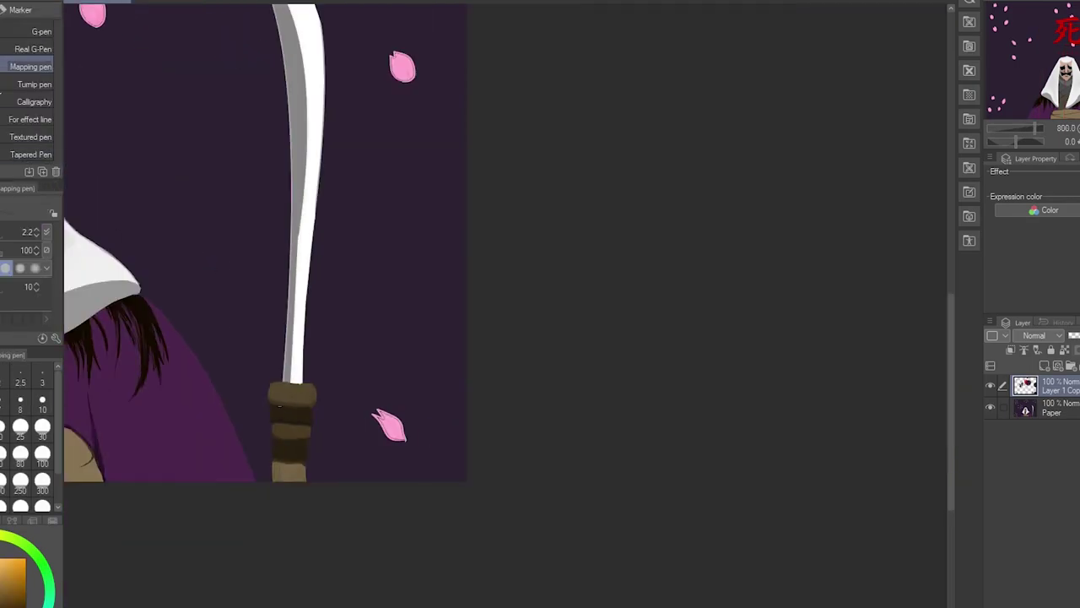
- Paint the scarf's dark grey upper fold further down below the chin with the Mapping pen
{"action": "key", "text": "h"}
{"action": "scroll", "coordinate": [501, 333], "scroll_direction": "up", "scroll_amount": 5}
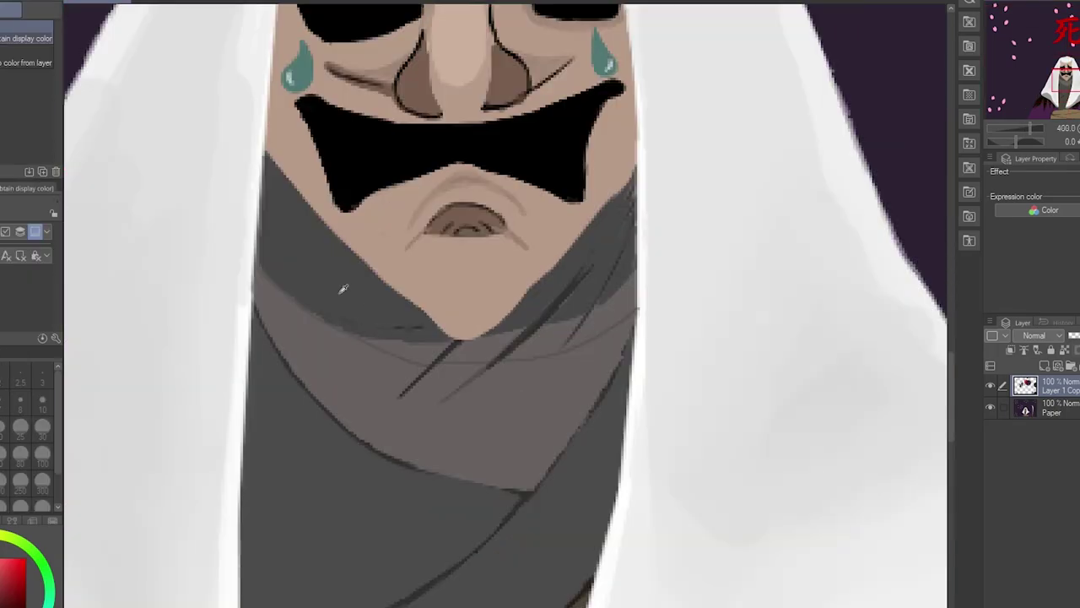
{"action": "key", "text": "p"}
{"action": "mouse_move", "coordinate": [390, 365]}
{"action": "left_mouse_down"}
{"action": "mouse_move", "coordinate": [491, 381]}
{"action": "mouse_move", "coordinate": [410, 412]}
{"action": "mouse_move", "coordinate": [454, 359]}
{"action": "mouse_move", "coordinate": [417, 424]}
{"action": "mouse_move", "coordinate": [391, 354]}
{"action": "mouse_move", "coordinate": [415, 346]}
{"action": "left_mouse_up"}
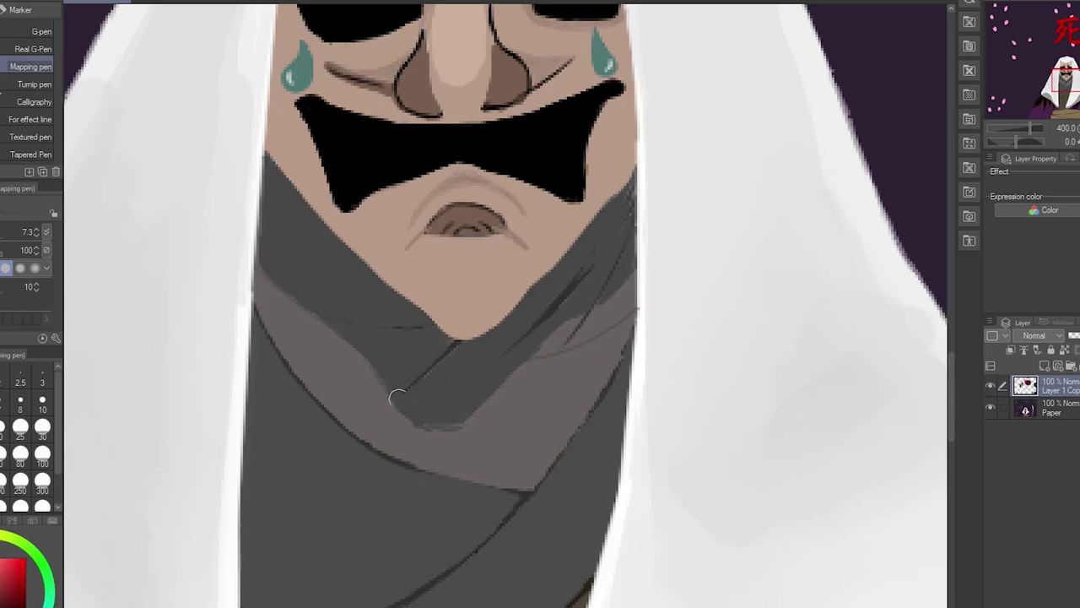
{"action": "scroll", "coordinate": [402, 396], "scroll_direction": "down", "scroll_amount": 6}
- Touch up the edge where the white hood meets its grey underside with the Mapping pen
{"action": "key", "text": "h"}
{"action": "scroll", "coordinate": [371, 329], "scroll_direction": "up", "scroll_amount": 4}
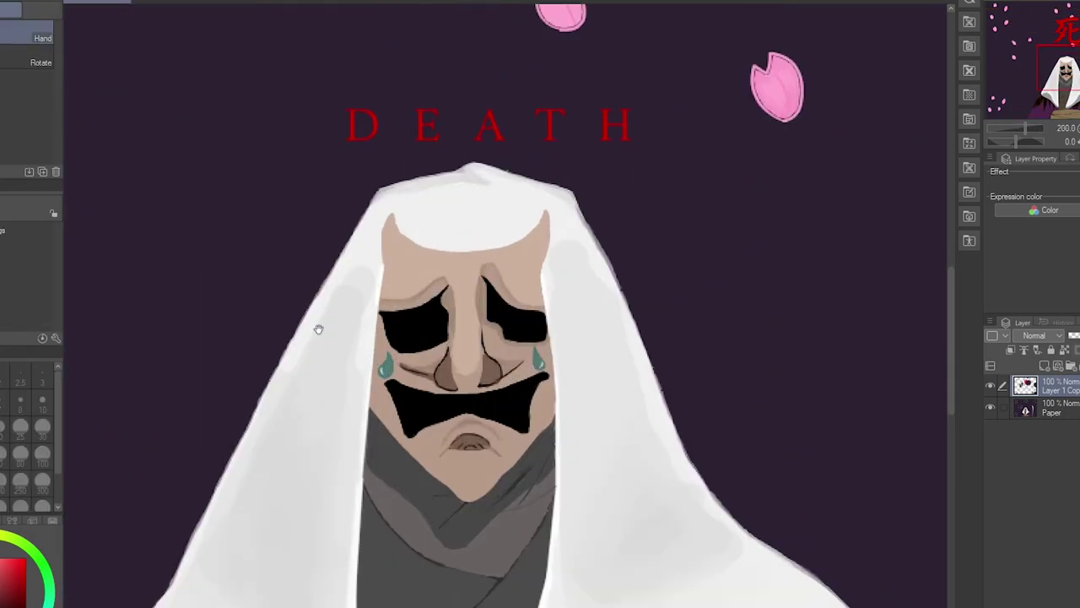
{"action": "key", "text": "j"}
{"action": "scroll", "coordinate": [421, 200], "scroll_direction": "down", "scroll_amount": 4}
{"action": "scroll", "coordinate": [313, 349], "scroll_direction": "up", "scroll_amount": 5}
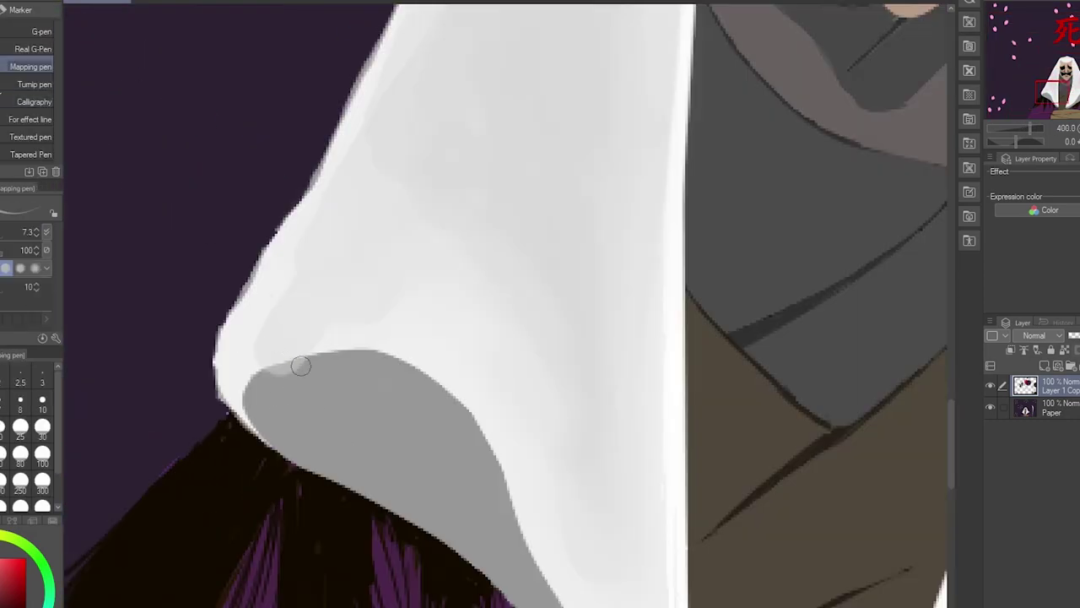
{"action": "scroll", "coordinate": [313, 349], "scroll_direction": "down", "scroll_amount": 5}
- Repaint the teal teardrops under both of the mask's eyes into fuller drop shapes with the Mapping pen
{"action": "key", "text": "h"}
{"action": "left_click_drag", "start_coordinate": [362, 321], "coordinate": [446, 311]}
{"action": "scroll", "coordinate": [364, 312], "scroll_direction": "up", "scroll_amount": 3}
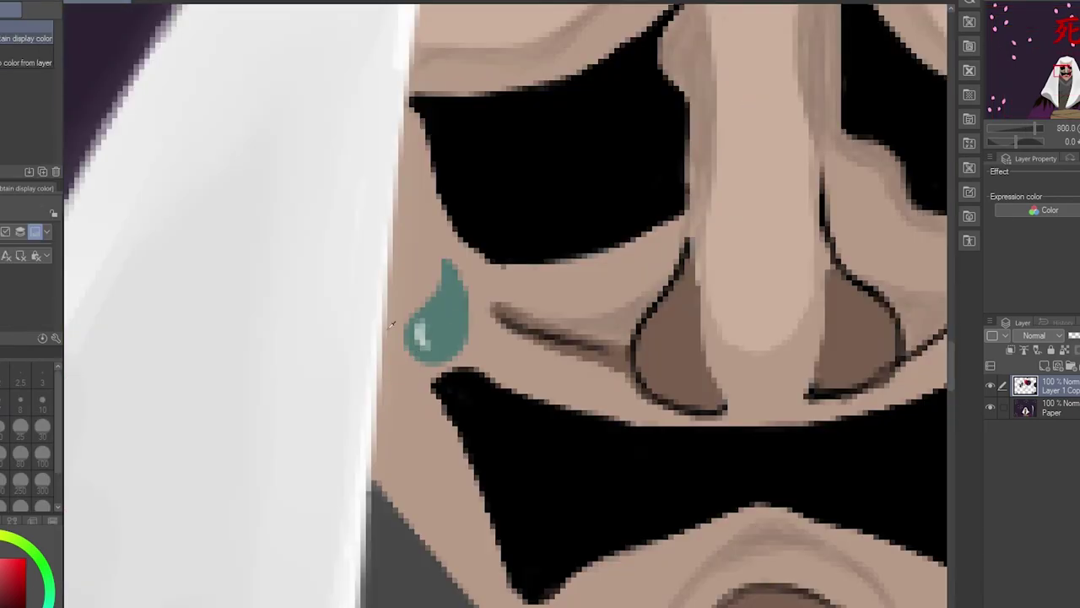
{"action": "key", "text": "p"}
{"action": "left_click_drag", "start_coordinate": [440, 240], "coordinate": [410, 317]}
{"action": "left_click_drag", "start_coordinate": [405, 354], "coordinate": [453, 335]}
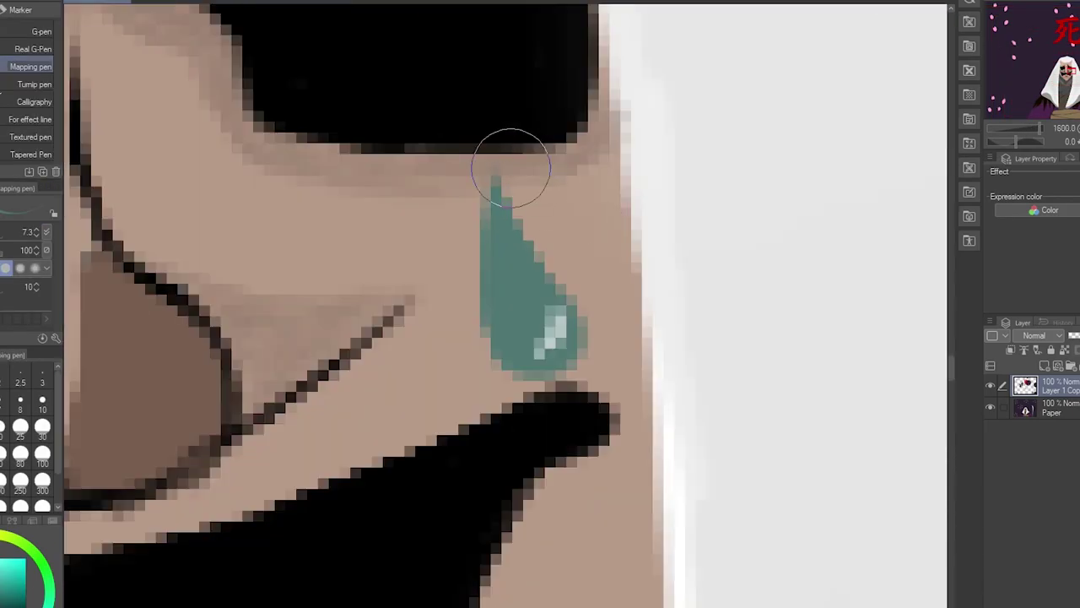
{"action": "mouse_move", "coordinate": [513, 168]}
{"action": "left_mouse_down"}
{"action": "mouse_move", "coordinate": [561, 260]}
{"action": "mouse_move", "coordinate": [465, 244]}
{"action": "left_mouse_up"}
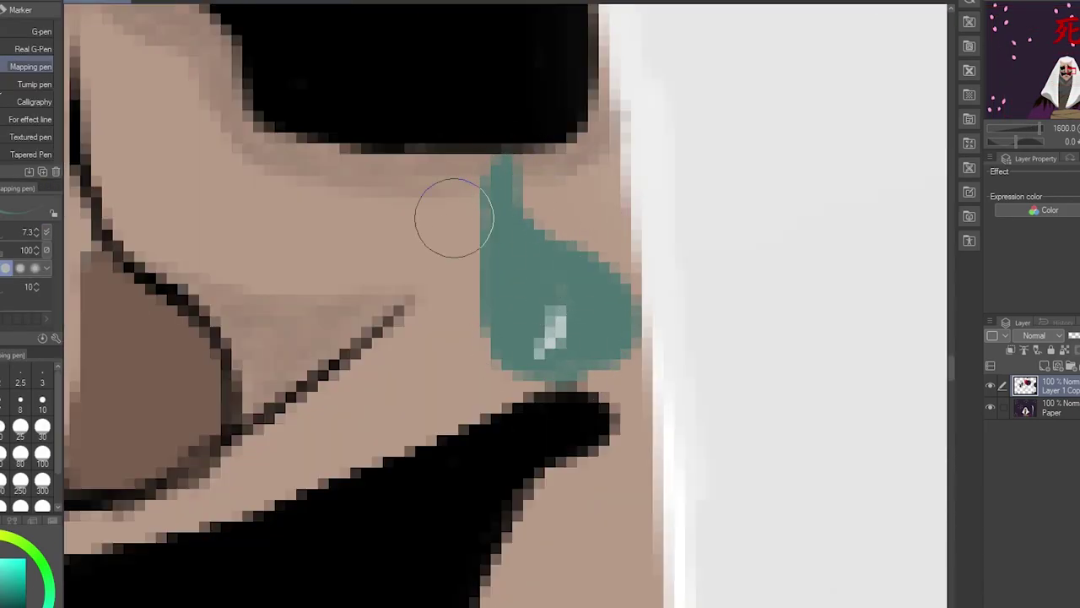
{"action": "scroll", "coordinate": [465, 244], "scroll_direction": "down", "scroll_amount": 5}
{"action": "scroll", "coordinate": [477, 249], "scroll_direction": "up", "scroll_amount": 5}
- Scatter small pink cherry blossom flowers among the petals across the dark background
{"action": "scroll", "coordinate": [477, 249], "scroll_direction": "down", "scroll_amount": 10}
{"action": "key", "text": "h"}
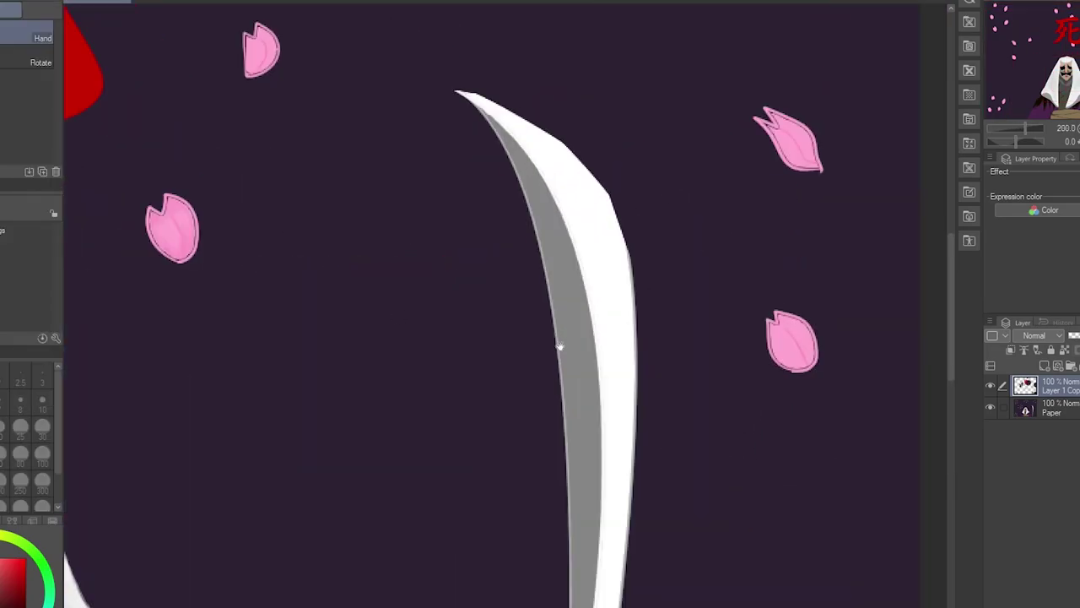
{"action": "left_click", "coordinate": [4, 124]}
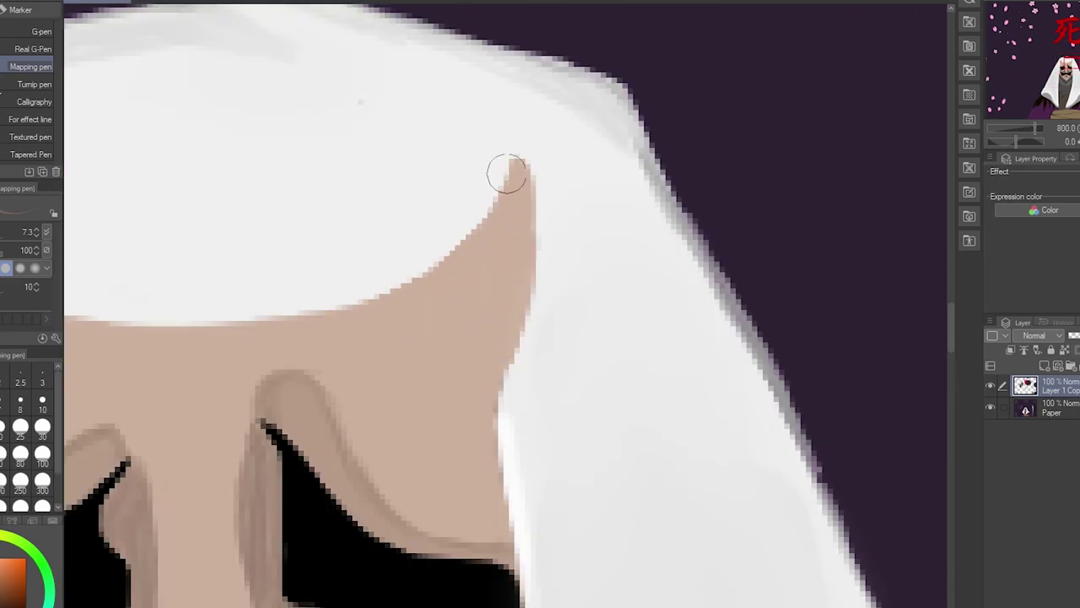
- Shade the tips of both mask horns darker brown and blend the shading into the forehead
{"action": "mouse_move", "coordinate": [506, 173]}
{"action": "left_mouse_down"}
{"action": "mouse_move", "coordinate": [511, 228]}
{"action": "mouse_move", "coordinate": [494, 287]}
{"action": "left_mouse_up"}
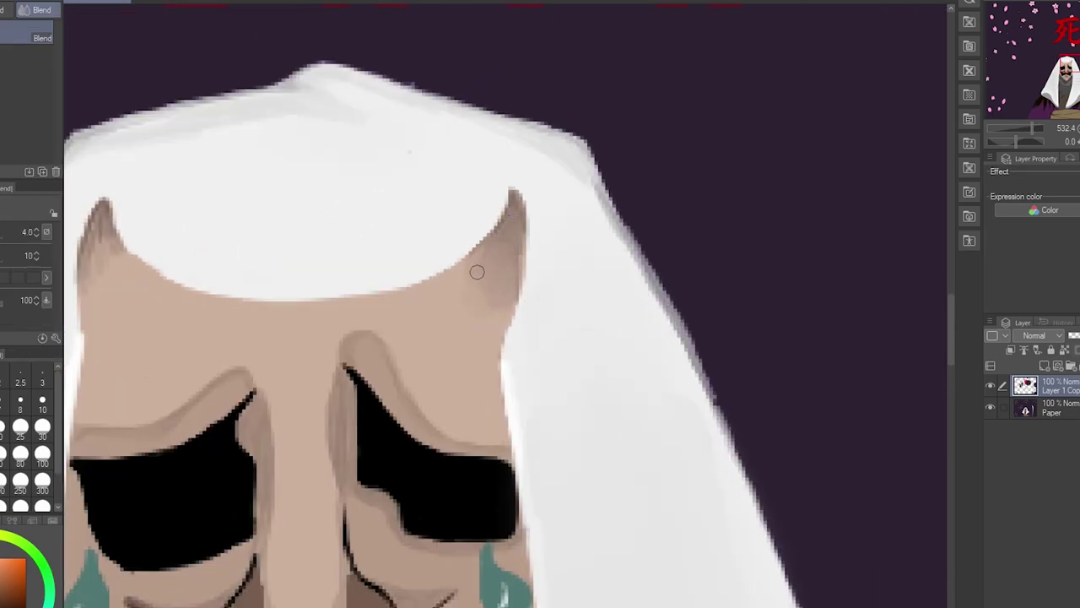
{"action": "scroll", "coordinate": [481, 285], "scroll_direction": "up", "scroll_amount": 1}
{"action": "scroll", "coordinate": [450, 268], "scroll_direction": "down", "scroll_amount": 5}
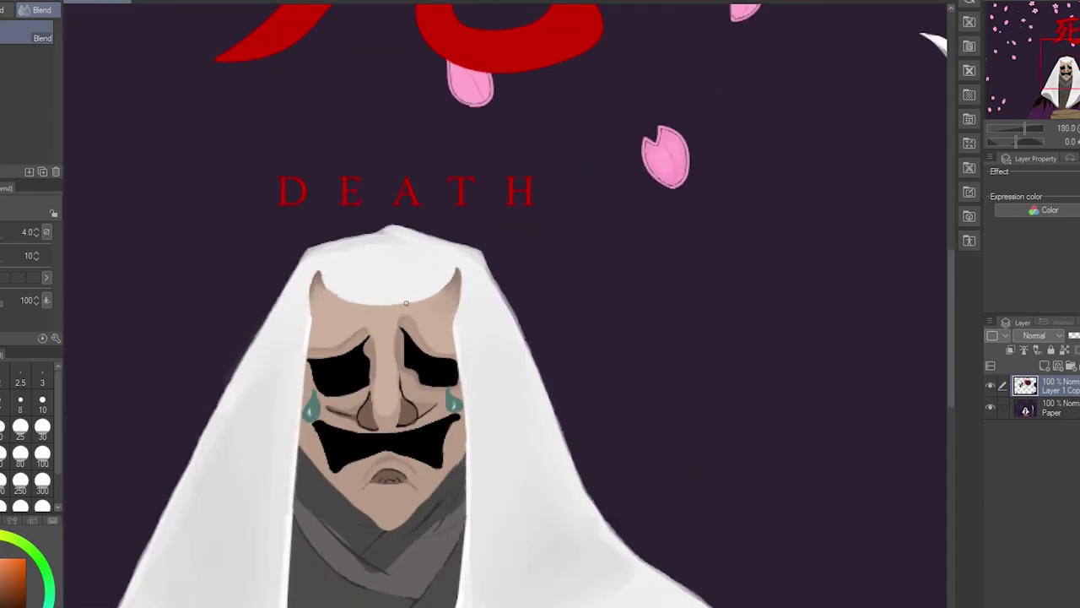
{"action": "scroll", "coordinate": [405, 302], "scroll_direction": "up", "scroll_amount": 5}
{"action": "scroll", "coordinate": [422, 441], "scroll_direction": "down", "scroll_amount": 2}
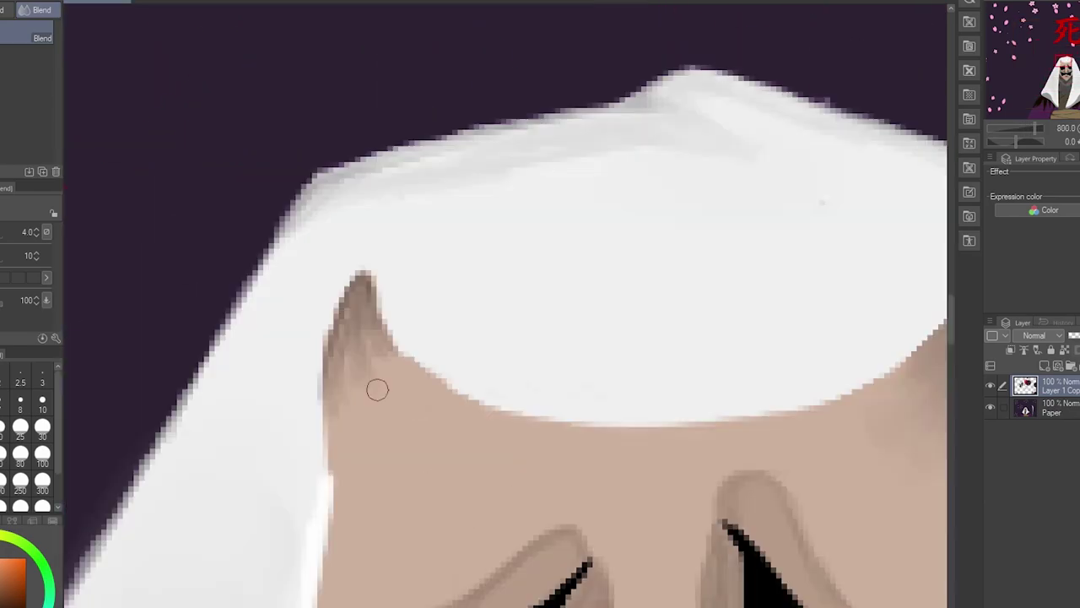
{"action": "scroll", "coordinate": [325, 355], "scroll_direction": "down", "scroll_amount": 8}
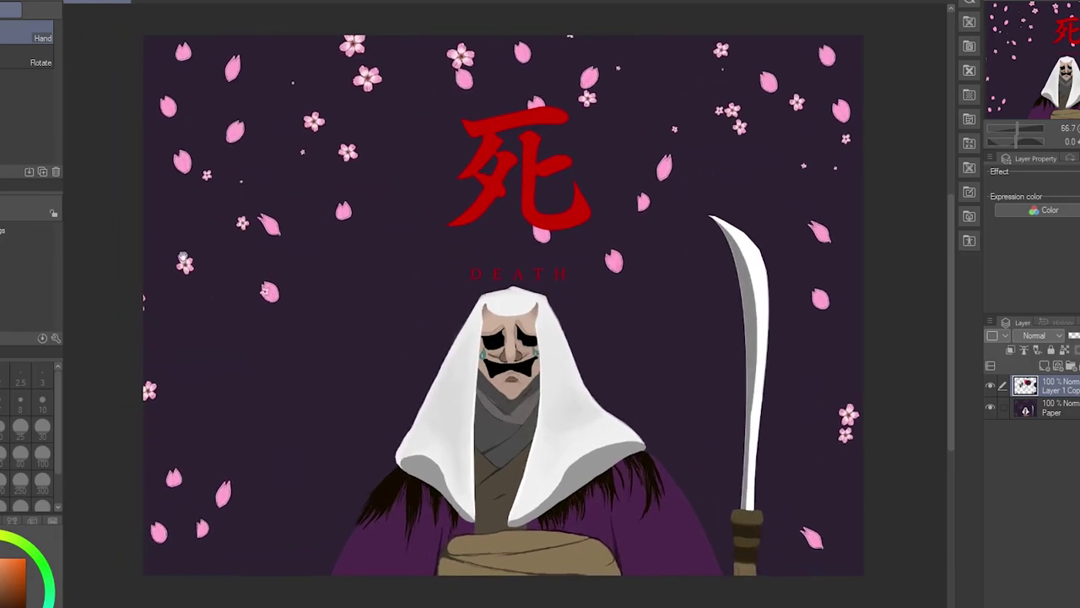